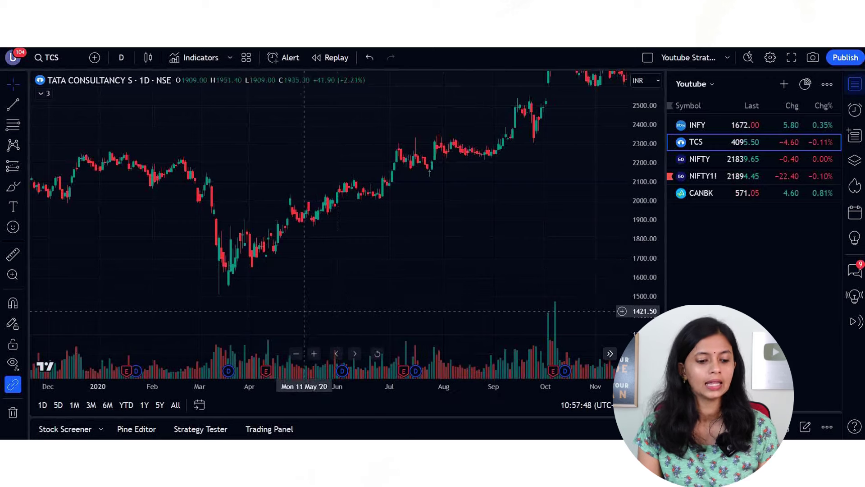
Examine the TCS daily chart from December 2019 to October 2020, around the March 2020 fall and the following recovery
{"action": "scroll", "coordinate": [311, 270], "scroll_direction": "up", "scroll_amount": 2}
{"action": "left_click_drag", "start_coordinate": [235, 293], "coordinate": [368, 288]}
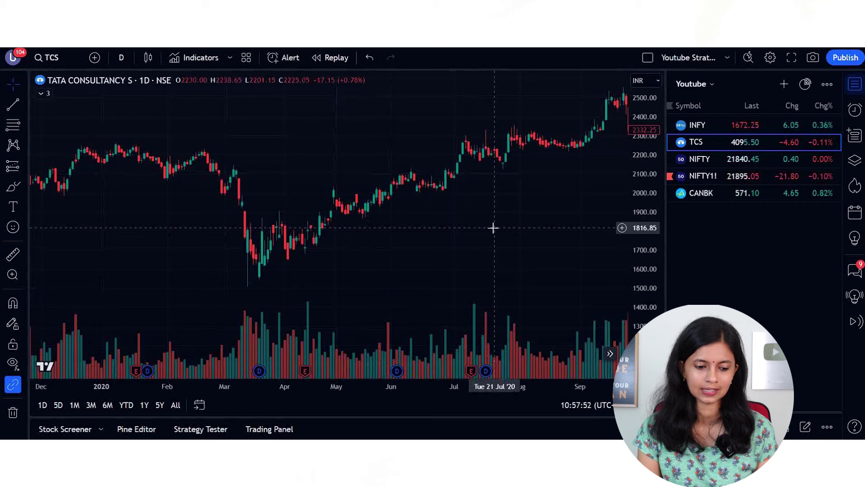
{"action": "left_click_drag", "start_coordinate": [653, 265], "coordinate": [653, 247]}
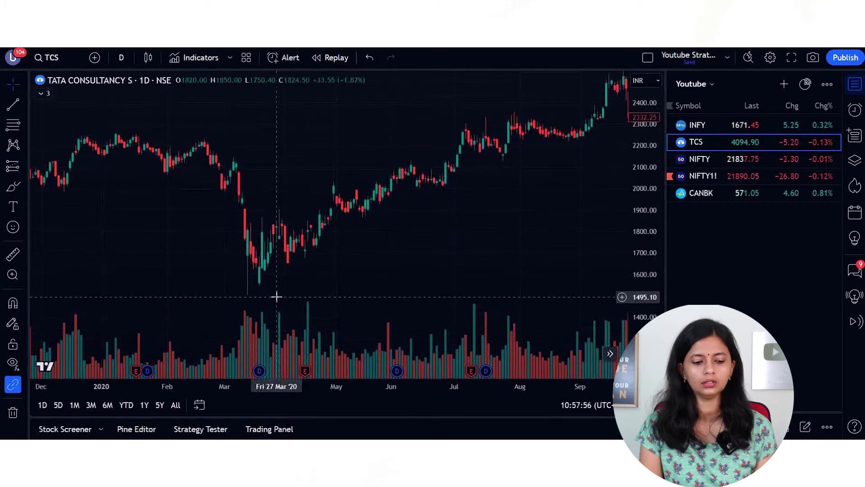
{"action": "left_click_drag", "start_coordinate": [468, 247], "coordinate": [439, 253]}
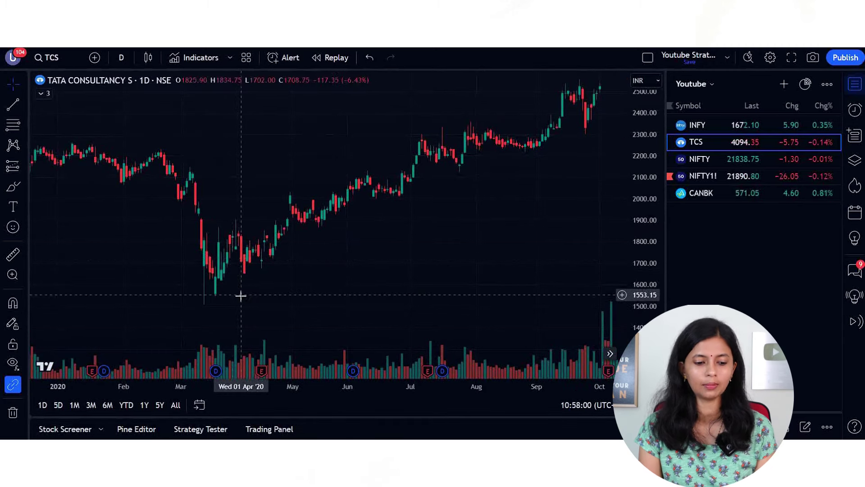
{"action": "scroll", "coordinate": [244, 292], "scroll_direction": "up", "scroll_amount": 2}
{"action": "scroll", "coordinate": [77, 170], "scroll_direction": "down", "scroll_amount": 2}
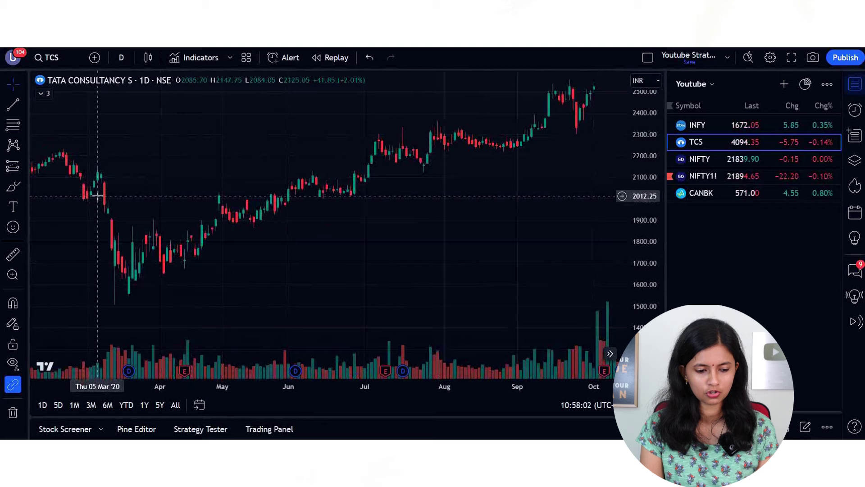
{"action": "scroll", "coordinate": [158, 228], "scroll_direction": "down", "scroll_amount": 1}
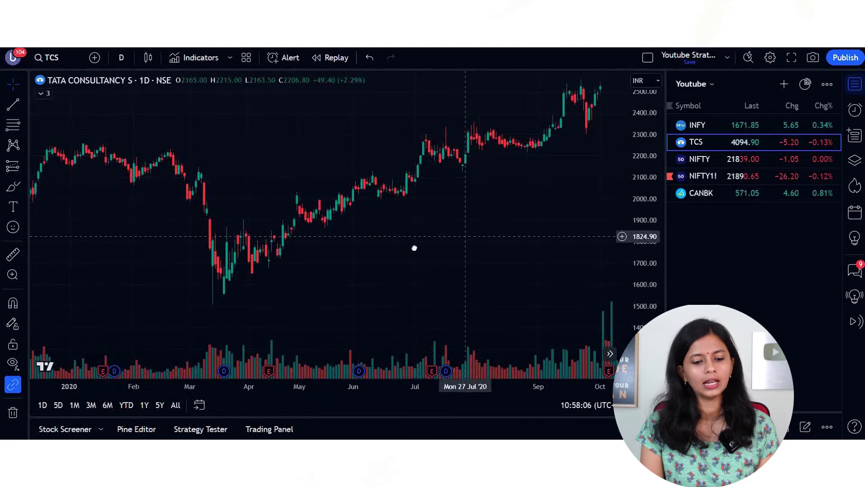
{"action": "left_click_drag", "start_coordinate": [413, 247], "coordinate": [357, 275]}
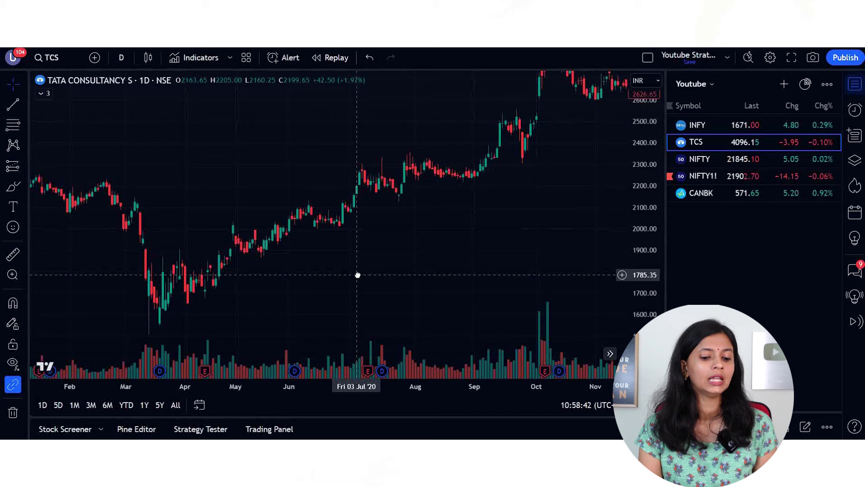
{"action": "scroll", "coordinate": [234, 258], "scroll_direction": "up", "scroll_amount": 1}
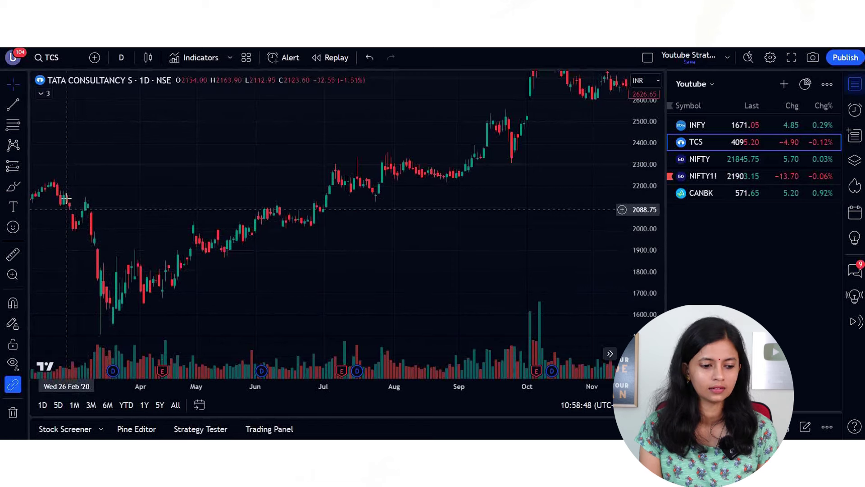
{"action": "scroll", "coordinate": [274, 249], "scroll_direction": "down", "scroll_amount": 1}
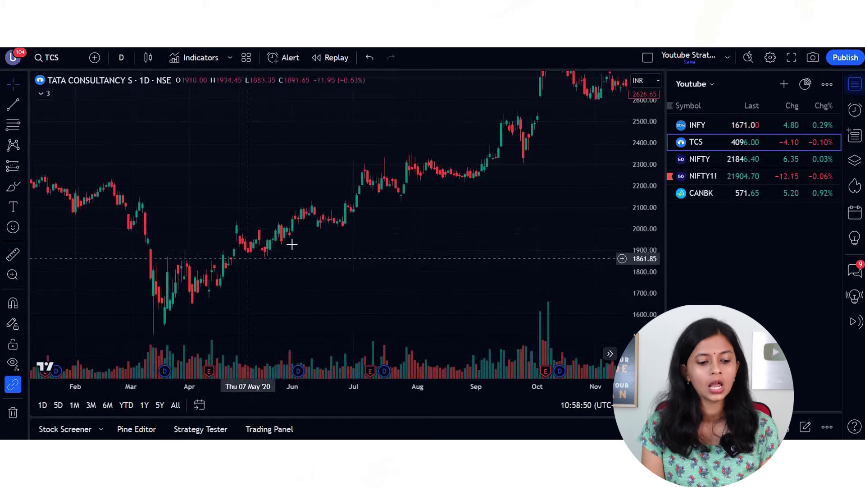
{"action": "scroll", "coordinate": [288, 271], "scroll_direction": "left", "scroll_amount": 2}
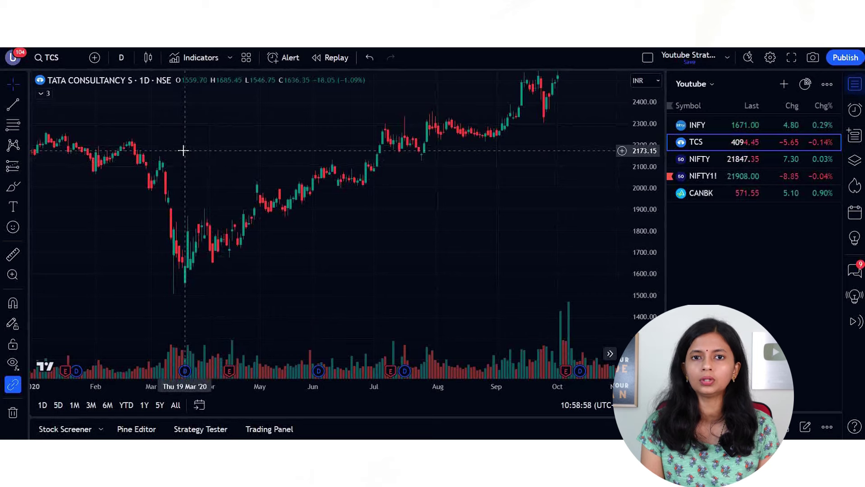
{"action": "scroll", "coordinate": [135, 189], "scroll_direction": "up", "scroll_amount": 2}
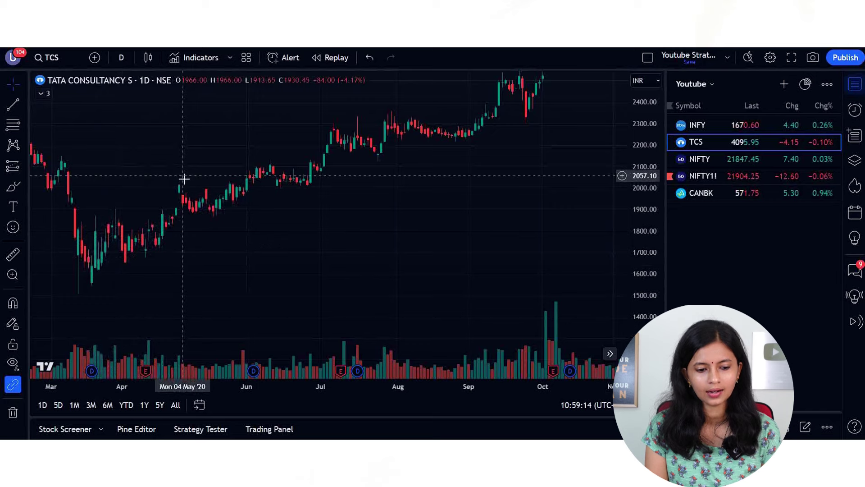
{"action": "scroll", "coordinate": [452, 273], "scroll_direction": "down", "scroll_amount": 2}
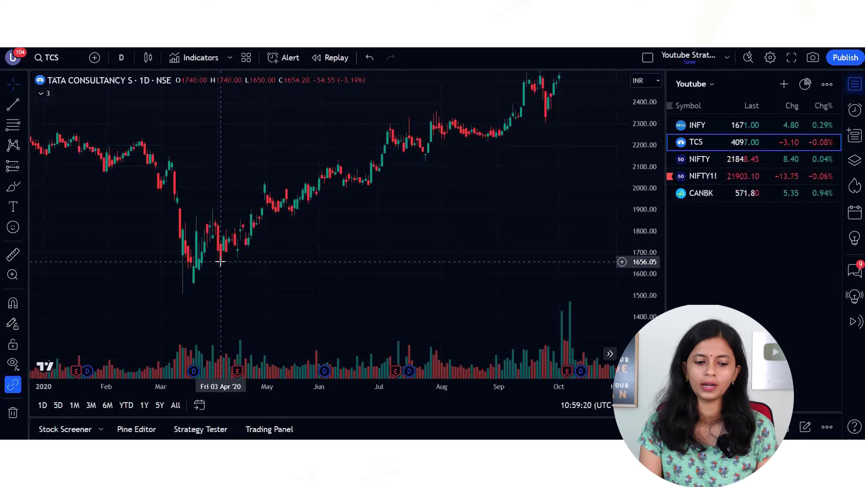
{"action": "scroll", "coordinate": [221, 262], "scroll_direction": "down", "scroll_amount": 2}
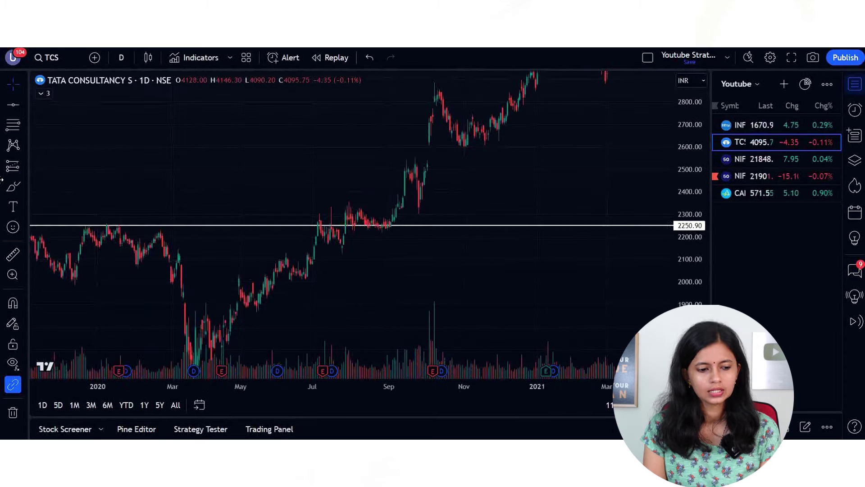
Circle the late-July 2020 candles crossing the 2250.90 horizontal line with the Brush tool
{"action": "left_click", "coordinate": [12, 187]}
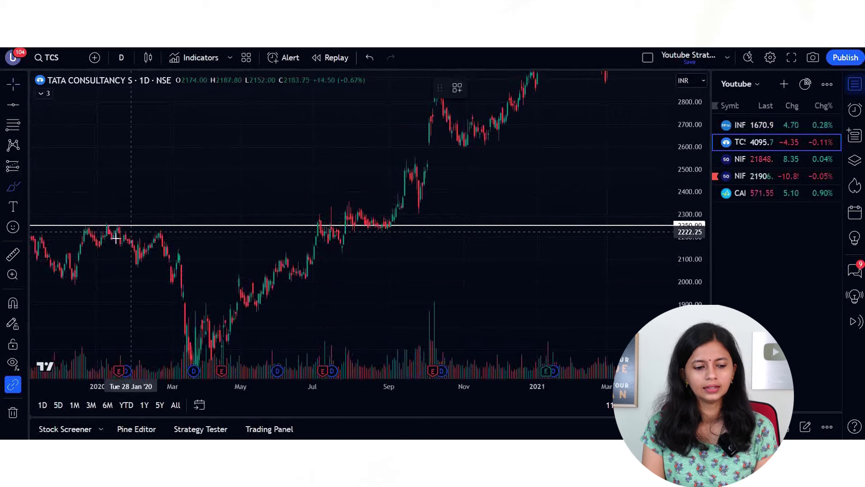
{"action": "mouse_move", "coordinate": [351, 205]}
{"action": "left_mouse_down"}
{"action": "mouse_move", "coordinate": [332, 205]}
{"action": "mouse_move", "coordinate": [358, 238]}
{"action": "mouse_move", "coordinate": [347, 205]}
{"action": "mouse_move", "coordinate": [386, 203]}
{"action": "mouse_move", "coordinate": [333, 205]}
{"action": "left_mouse_up"}
{"action": "mouse_move", "coordinate": [385, 237]}
{"action": "left_mouse_down"}
{"action": "mouse_move", "coordinate": [403, 214]}
{"action": "mouse_move", "coordinate": [387, 204]}
{"action": "left_mouse_up"}
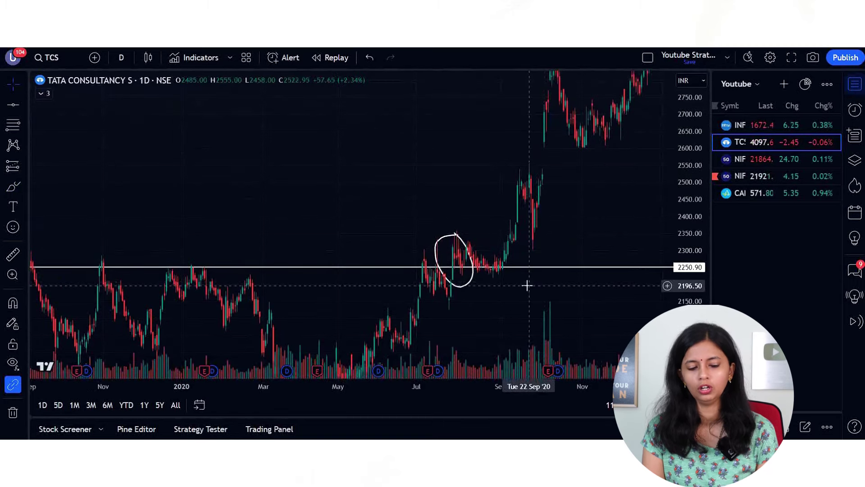
Trace the October 2020 rally, its pullback and the November turn upward with one freehand Brush curve
{"action": "scroll", "coordinate": [589, 300], "scroll_direction": "up", "scroll_amount": 2}
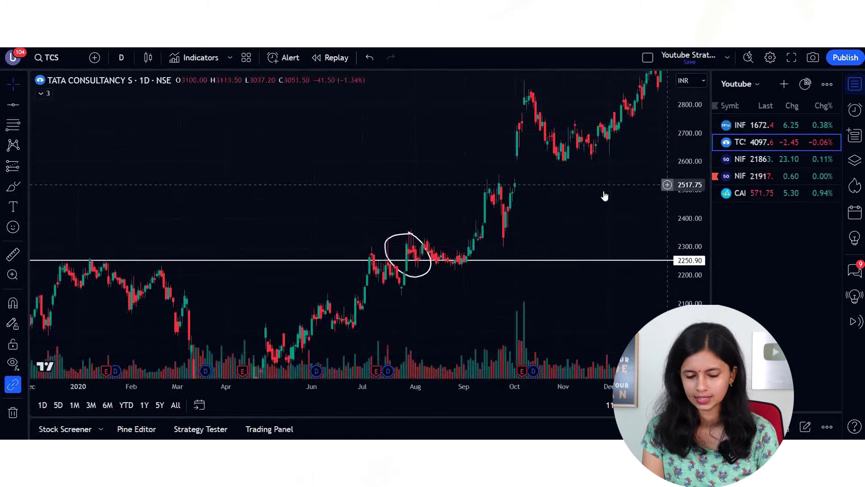
{"action": "left_click_drag", "start_coordinate": [604, 195], "coordinate": [468, 225]}
{"action": "mouse_move", "coordinate": [370, 285]}
{"action": "left_mouse_down"}
{"action": "mouse_move", "coordinate": [387, 154]}
{"action": "mouse_move", "coordinate": [433, 229]}
{"action": "mouse_move", "coordinate": [456, 209]}
{"action": "left_mouse_up"}
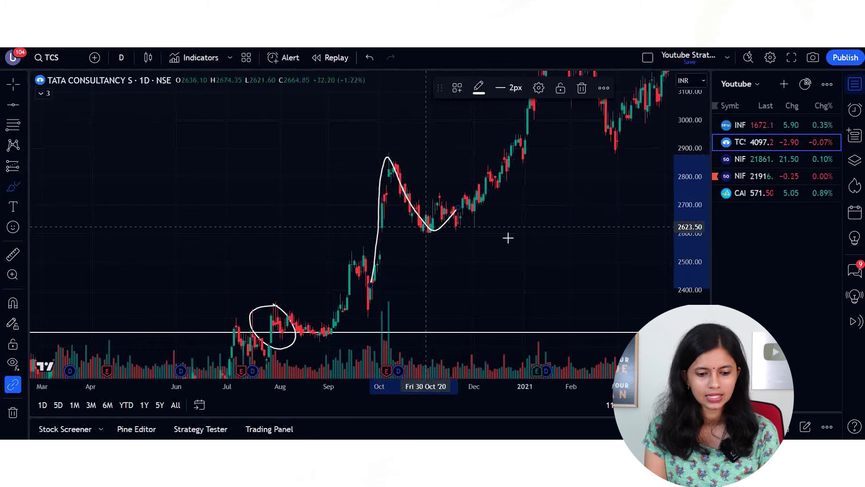
Mark the pullback low of early November 2020 with a horizontal line at about 2603.55
{"action": "mouse_move", "coordinate": [458, 230]}
{"action": "left_mouse_down"}
{"action": "mouse_move", "coordinate": [405, 229]}
{"action": "mouse_move", "coordinate": [435, 241]}
{"action": "mouse_move", "coordinate": [455, 228]}
{"action": "left_mouse_up"}
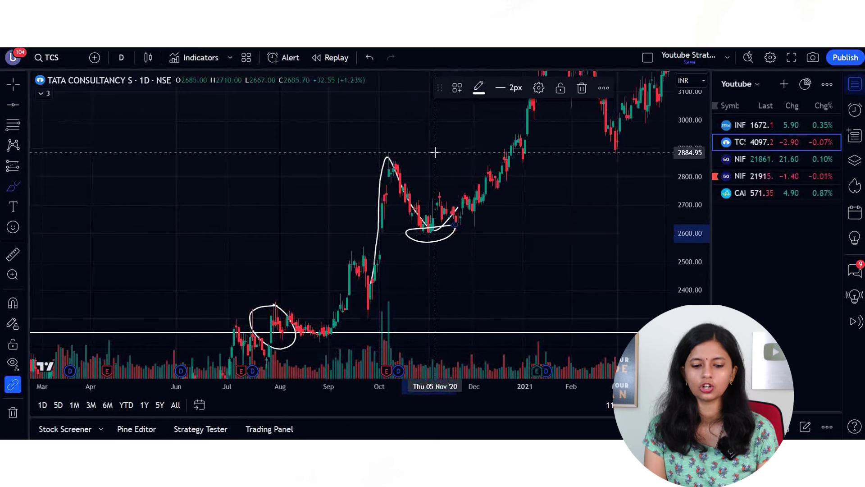
{"action": "key", "text": "ctrl+z"}
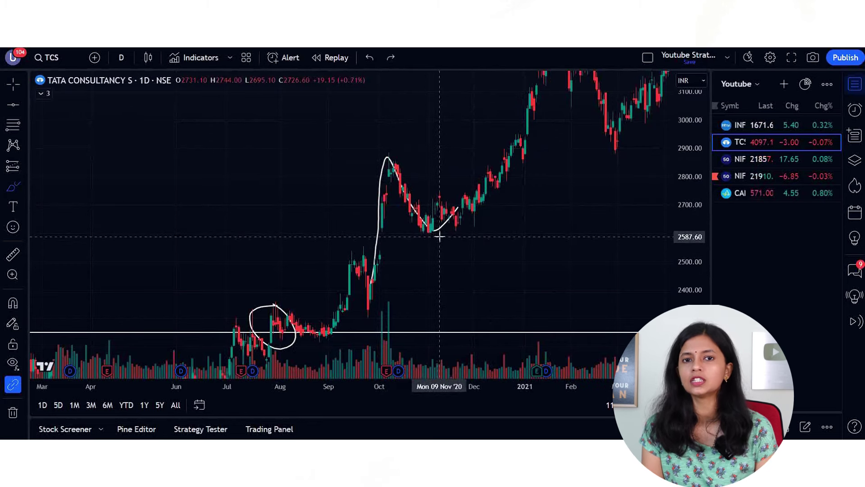
{"action": "left_click", "coordinate": [13, 105]}
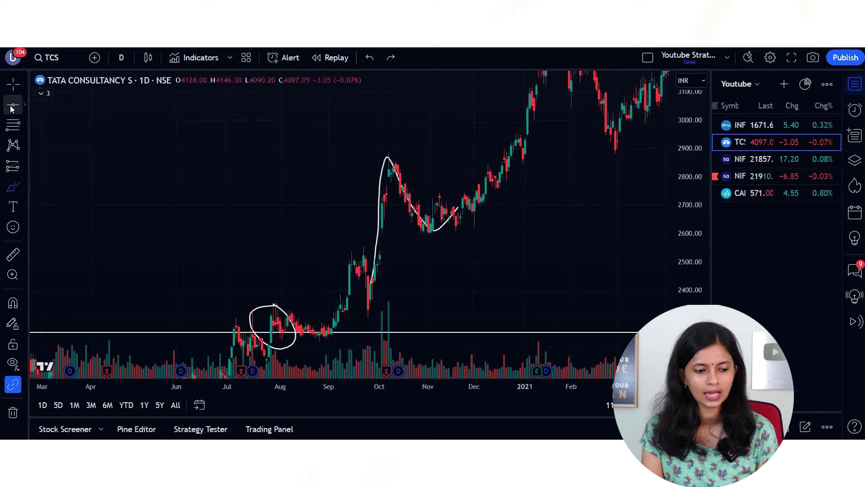
{"action": "left_click", "coordinate": [452, 232]}
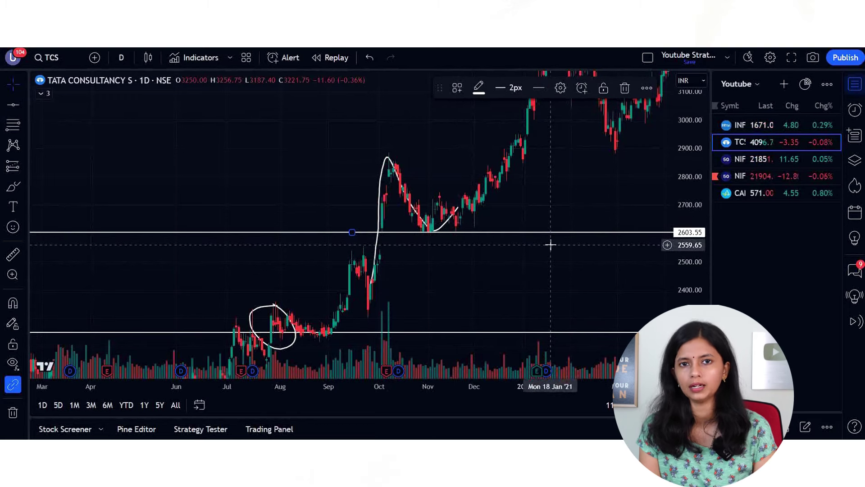
Draw a rectangle zone over the 2603.55 line from 22 Oct to 21 Dec 2020, fitted between about 2592.75 and 2626.50
{"action": "left_click_drag", "start_coordinate": [697, 285], "coordinate": [696, 264]}
{"action": "scroll", "coordinate": [615, 253], "scroll_direction": "up", "scroll_amount": 2}
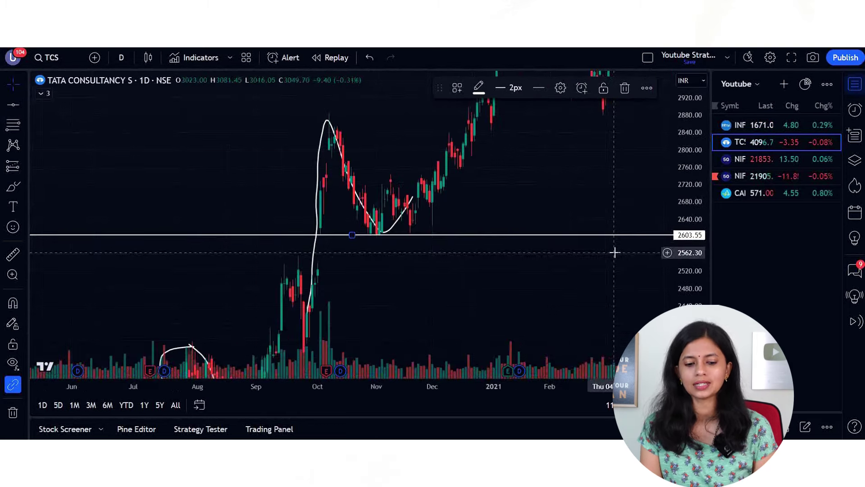
{"action": "scroll", "coordinate": [615, 253], "scroll_direction": "up", "scroll_amount": 2}
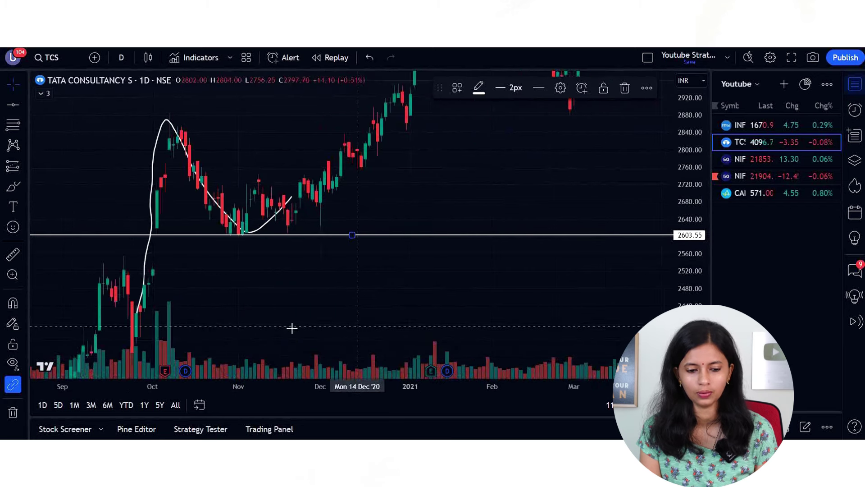
{"action": "scroll", "coordinate": [291, 329], "scroll_direction": "left", "scroll_amount": 3}
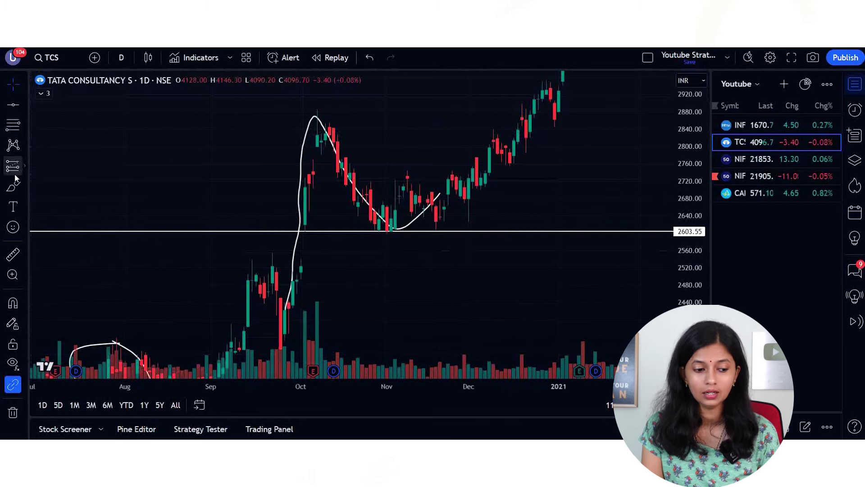
{"action": "left_click", "coordinate": [25, 185]}
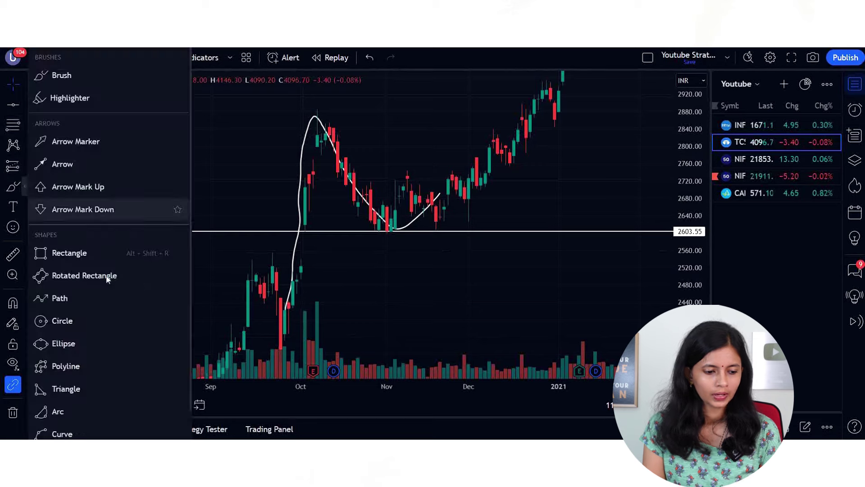
{"action": "left_click", "coordinate": [97, 250]}
{"action": "left_click_drag", "start_coordinate": [358, 218], "coordinate": [514, 236]}
{"action": "left_click", "coordinate": [525, 237]}
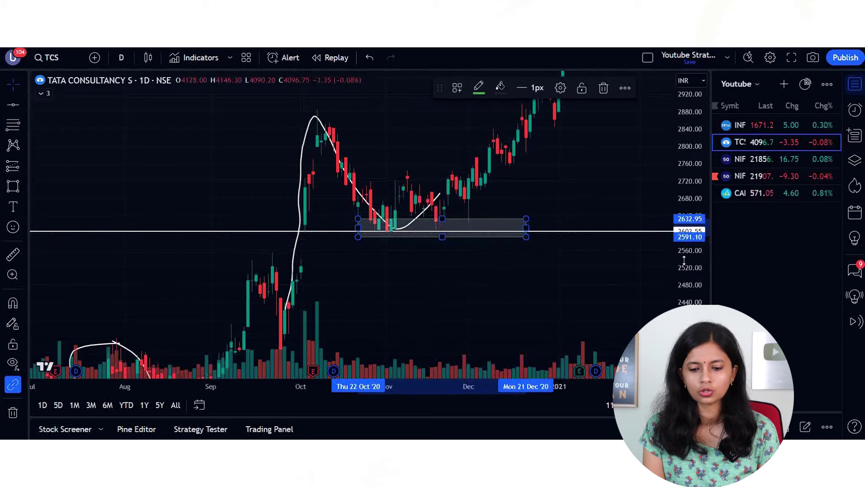
{"action": "left_click_drag", "start_coordinate": [700, 282], "coordinate": [699, 269]}
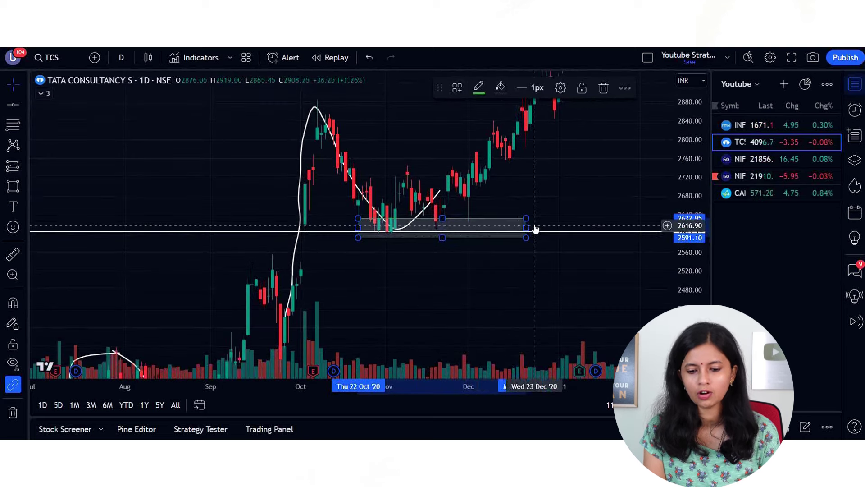
{"action": "left_click_drag", "start_coordinate": [527, 218], "coordinate": [526, 237]}
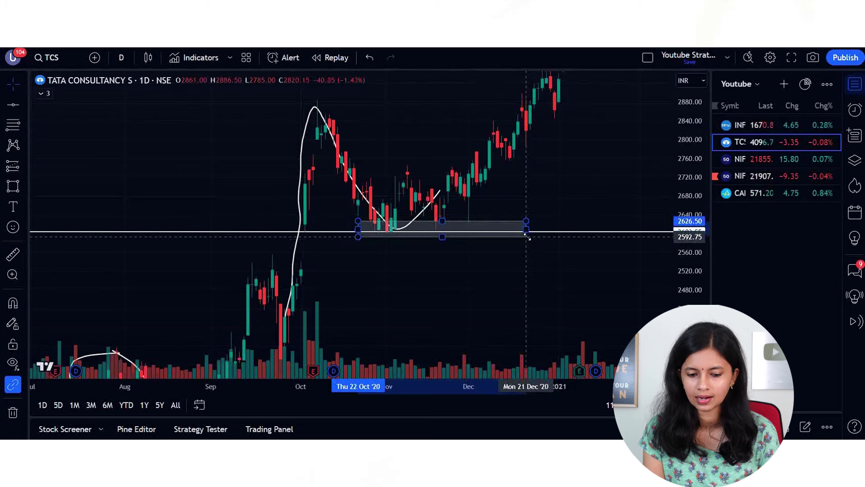
Draw two short, nearly horizontal Brush strokes above the mid-November 2020 candles over the rectangle zone
{"action": "scroll", "coordinate": [514, 269], "scroll_direction": "up", "scroll_amount": 1}
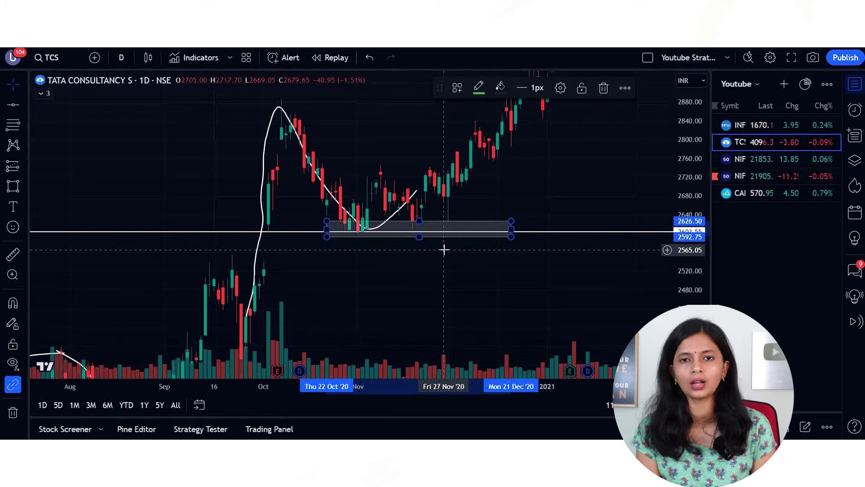
{"action": "left_click", "coordinate": [13, 187]}
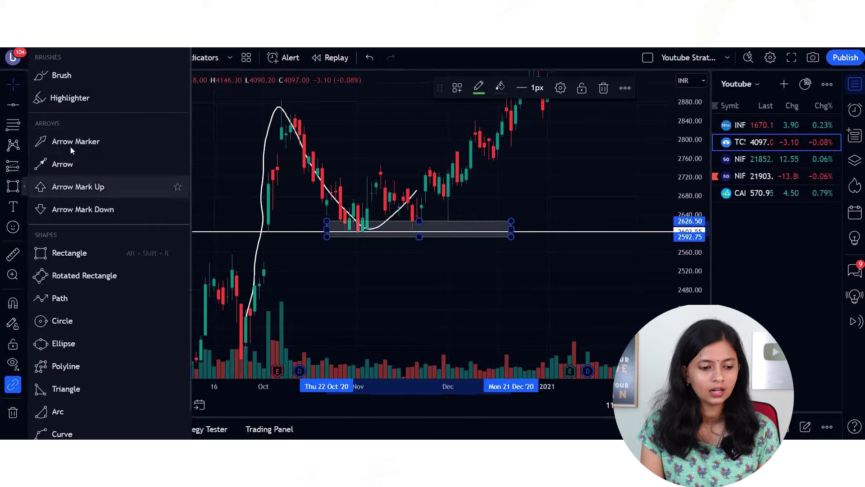
{"action": "left_click", "coordinate": [90, 76]}
{"action": "mouse_move", "coordinate": [375, 167]}
{"action": "left_mouse_down"}
{"action": "mouse_move", "coordinate": [425, 164]}
{"action": "mouse_move", "coordinate": [387, 187]}
{"action": "left_mouse_up"}
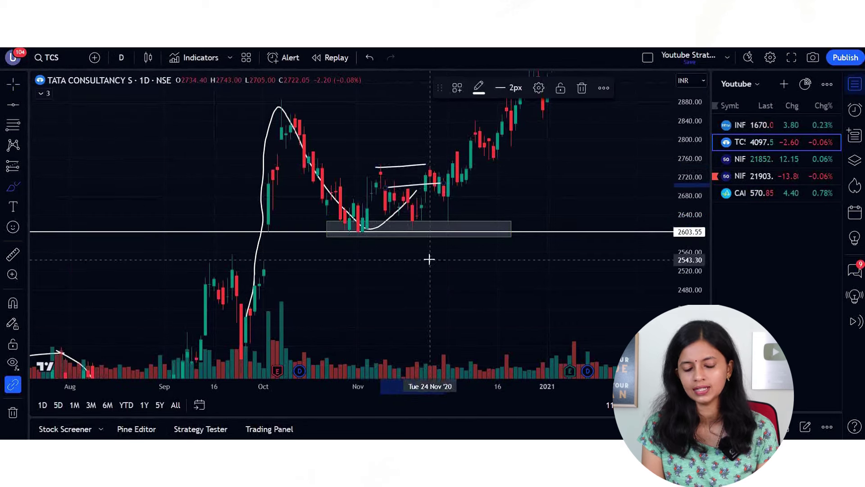
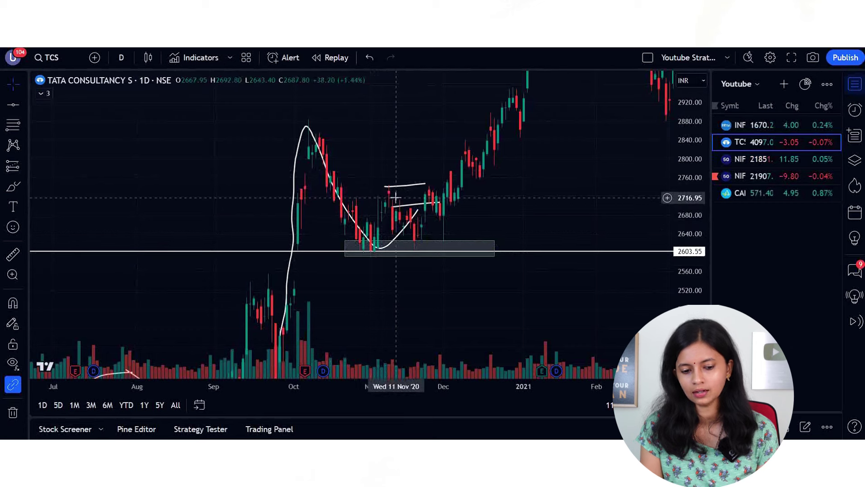
With the Brush, circle the late-November 2020 retest of the rectangle zone and draw a rising stroke from it toward January 2021
{"action": "left_click", "coordinate": [13, 187]}
{"action": "mouse_move", "coordinate": [419, 246]}
{"action": "left_mouse_down"}
{"action": "mouse_move", "coordinate": [388, 259]}
{"action": "mouse_move", "coordinate": [419, 247]}
{"action": "left_mouse_up"}
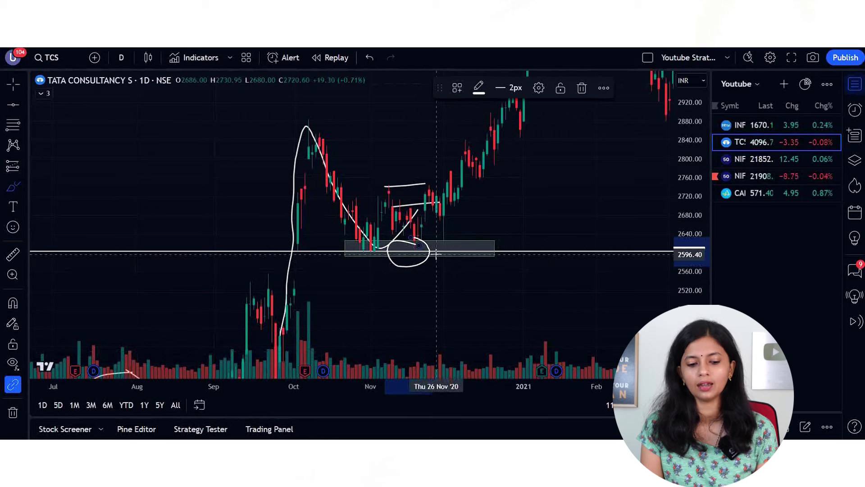
{"action": "left_click_drag", "start_coordinate": [423, 246], "coordinate": [541, 132]}
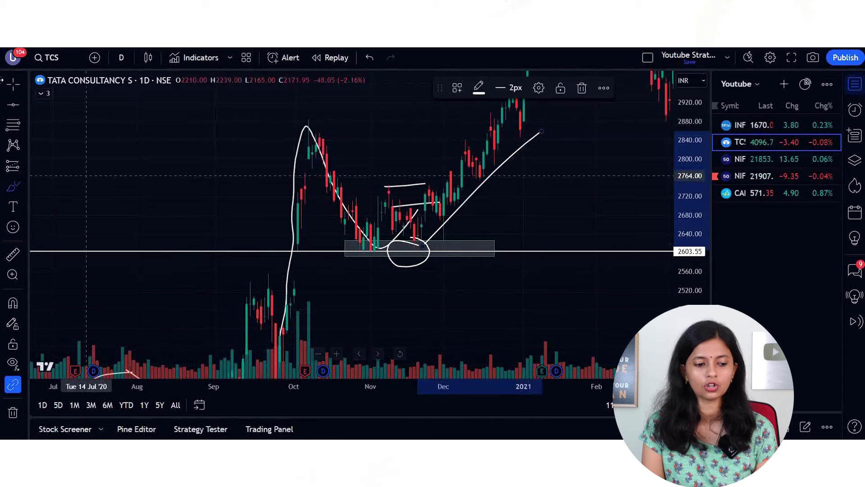
{"action": "scroll", "coordinate": [601, 183], "scroll_direction": "right", "scroll_amount": 5}
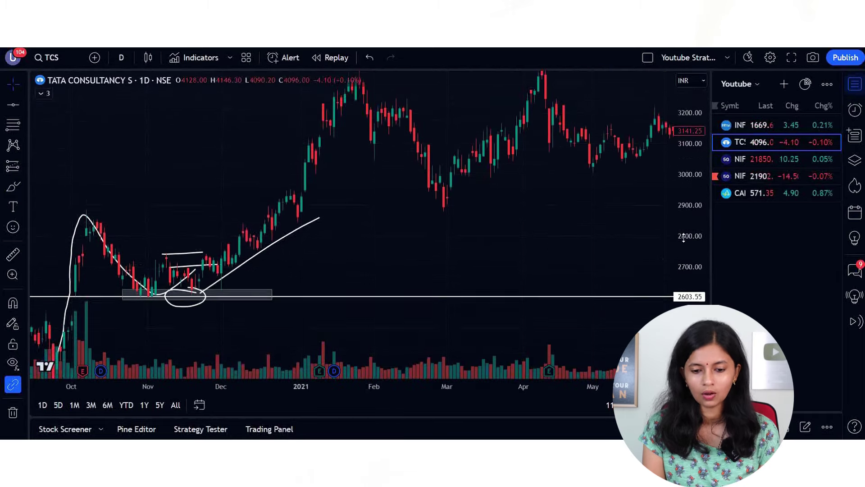
{"action": "left_click_drag", "start_coordinate": [428, 257], "coordinate": [515, 247]}
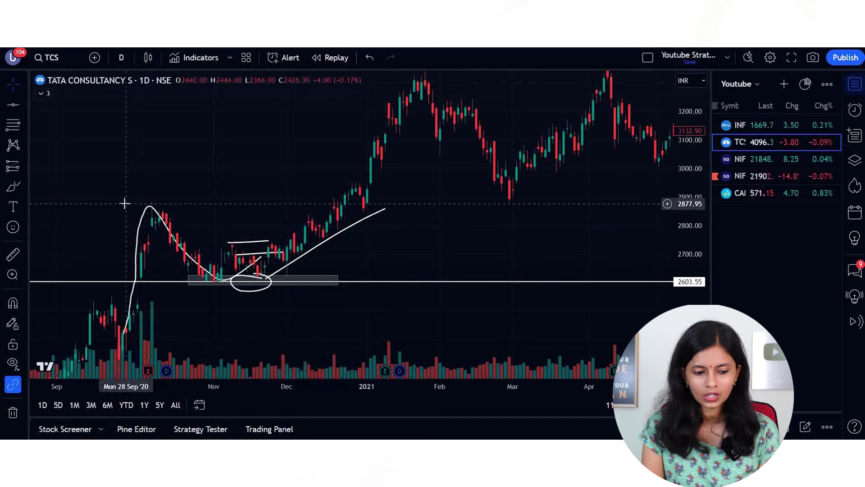
Mark the early-January 2021 low with a horizontal line at 2879.90 and a rectangle zone from 30 Dec 2020 between about 2864.05 and 2935.50
{"action": "left_click", "coordinate": [13, 104]}
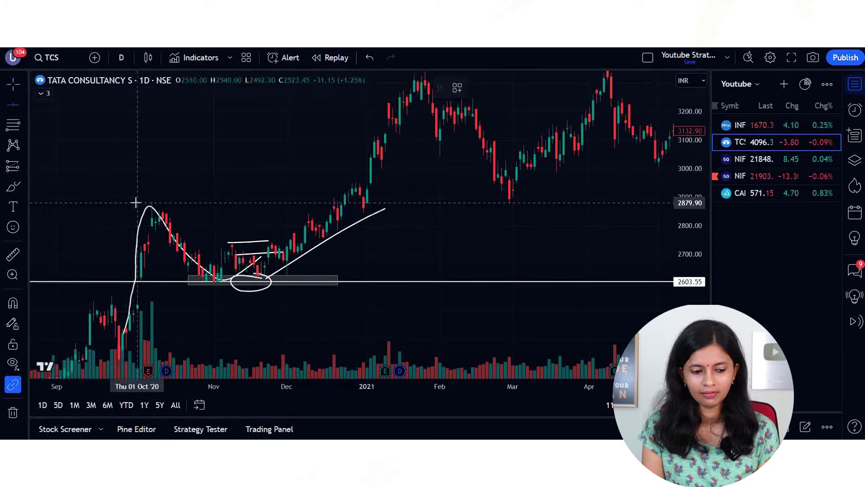
{"action": "left_click", "coordinate": [352, 202]}
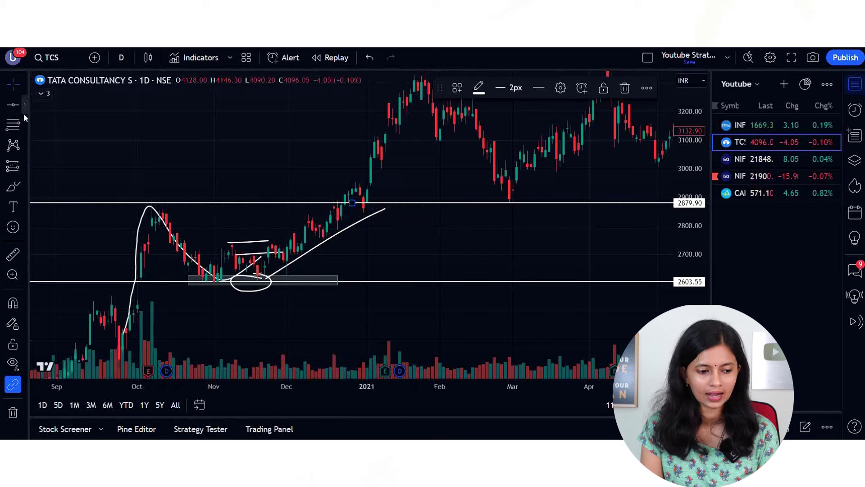
{"action": "left_click", "coordinate": [25, 186]}
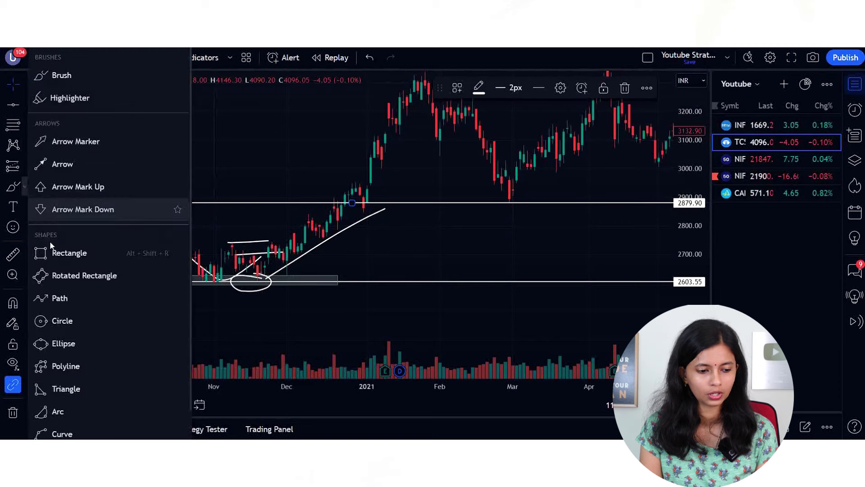
{"action": "left_click", "coordinate": [83, 250]}
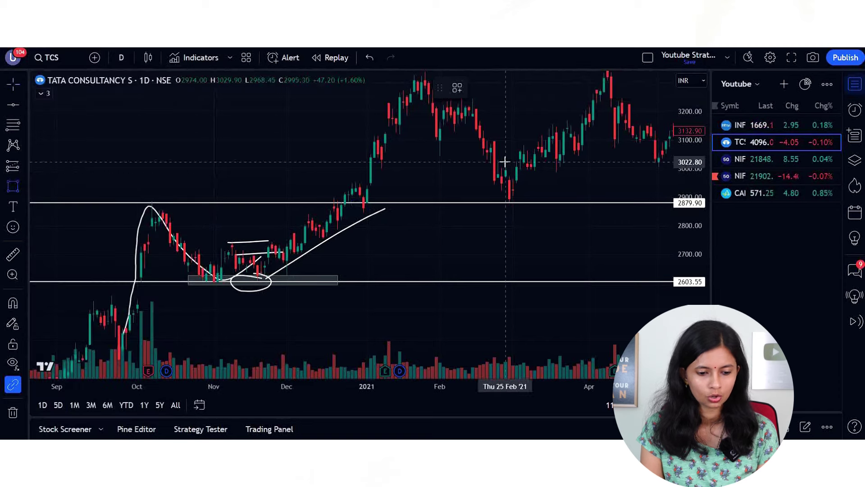
{"action": "left_click", "coordinate": [360, 187]}
{"action": "left_click", "coordinate": [673, 208]}
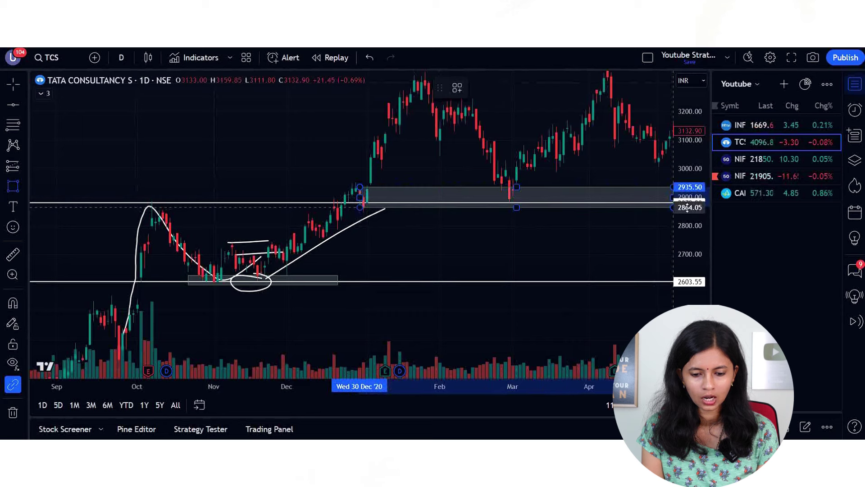
{"action": "left_click", "coordinate": [505, 303]}
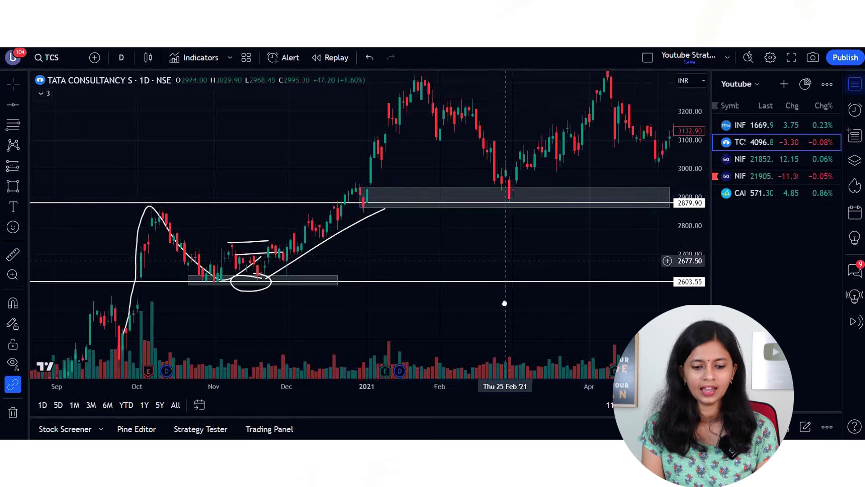
Trace the two-peaked price move from late December 2020 to the end-February 2021 retest with a single Brush stroke
{"action": "left_click_drag", "start_coordinate": [504, 303], "coordinate": [503, 309]}
{"action": "right_click", "coordinate": [502, 309]}
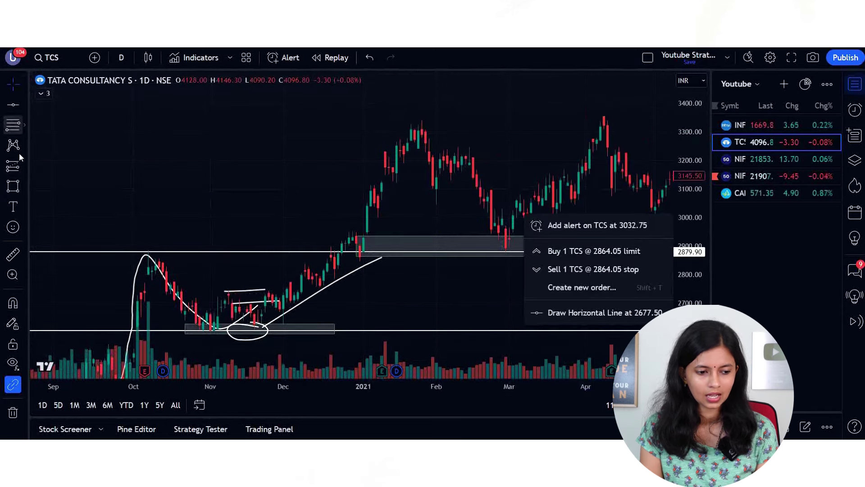
{"action": "left_click", "coordinate": [23, 188]}
{"action": "left_click", "coordinate": [24, 188]}
{"action": "left_click", "coordinate": [67, 74]}
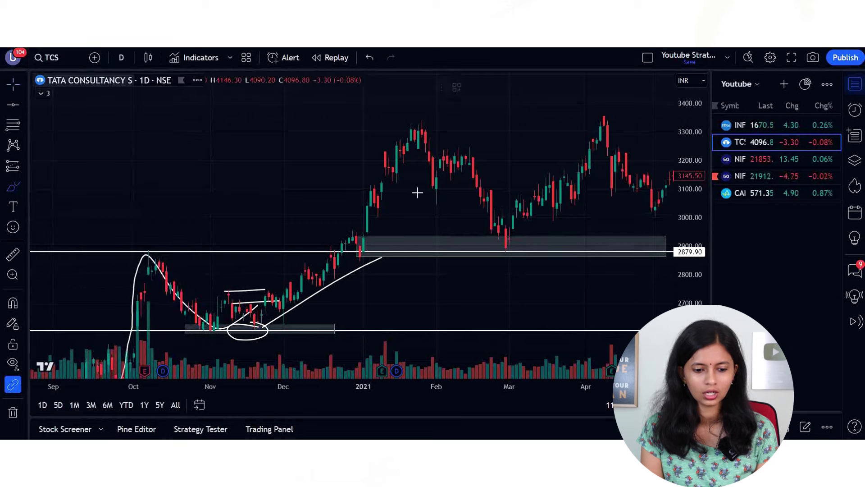
{"action": "mouse_move", "coordinate": [347, 248]}
{"action": "left_mouse_down"}
{"action": "mouse_move", "coordinate": [371, 183]}
{"action": "mouse_move", "coordinate": [411, 142]}
{"action": "mouse_move", "coordinate": [433, 197]}
{"action": "mouse_move", "coordinate": [491, 205]}
{"action": "mouse_move", "coordinate": [507, 243]}
{"action": "left_mouse_up"}
With the Brush, circle the early-January and end-February 2021 touches of the 2879.90 zone and draw a rising stroke to mid-April
{"action": "left_click_drag", "start_coordinate": [351, 234], "coordinate": [365, 231]}
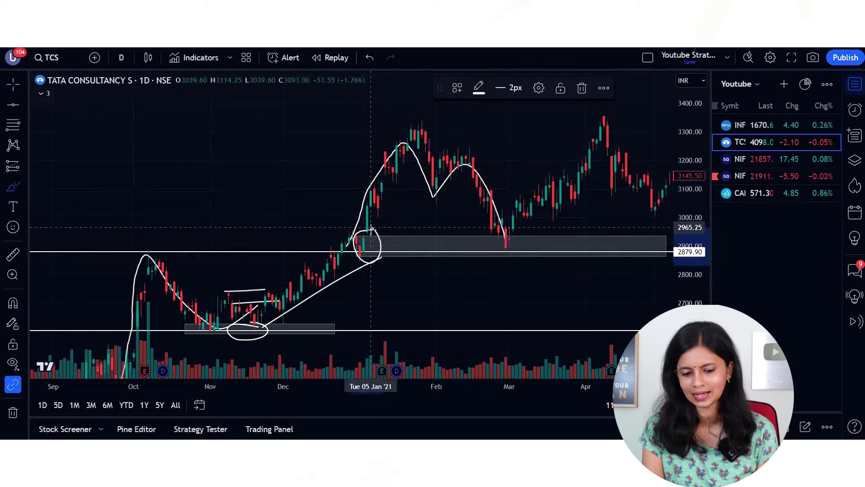
{"action": "mouse_move", "coordinate": [512, 231]}
{"action": "left_mouse_down"}
{"action": "mouse_move", "coordinate": [506, 257]}
{"action": "mouse_move", "coordinate": [511, 232]}
{"action": "left_mouse_up"}
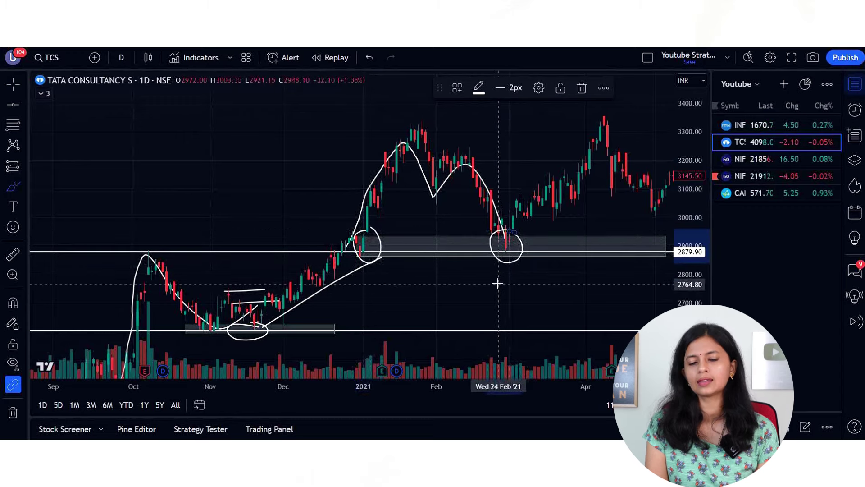
{"action": "left_click_drag", "start_coordinate": [514, 232], "coordinate": [615, 117]}
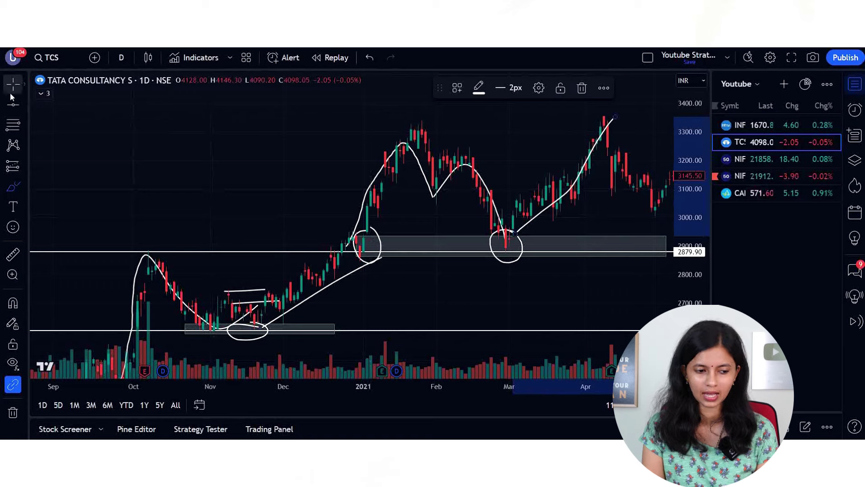
Draw a rectangle zone from 12 Jan 2021 to about early July 2021 between about 3024.80 and 3106.15
{"action": "left_click_drag", "start_coordinate": [615, 307], "coordinate": [392, 315]}
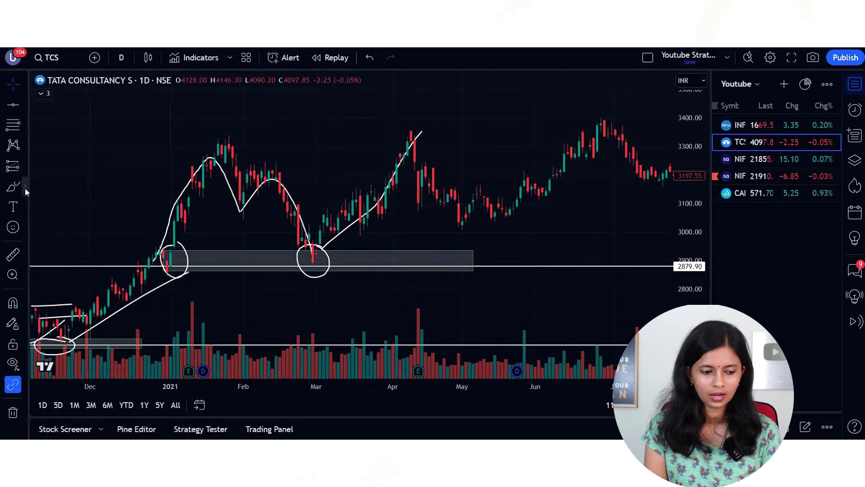
{"action": "left_click", "coordinate": [25, 186]}
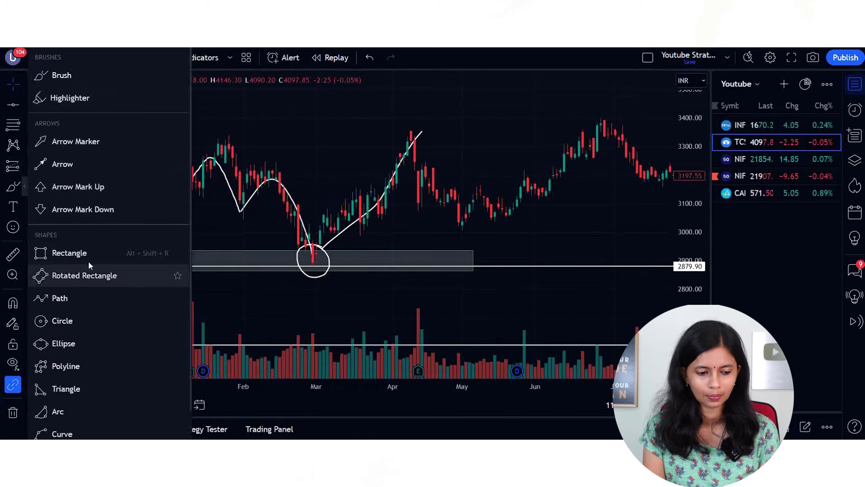
{"action": "left_click", "coordinate": [113, 253]}
{"action": "left_click_drag", "start_coordinate": [256, 213], "coordinate": [633, 224]}
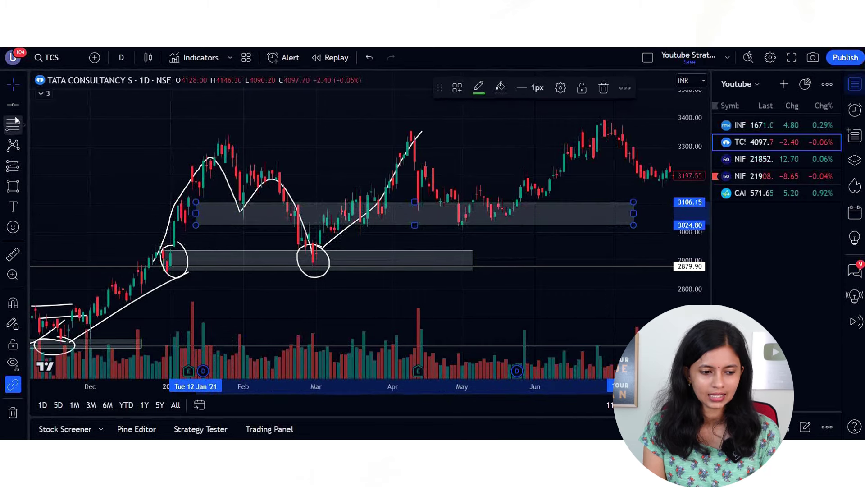
With the Brush, circle the early-May 2021 retest of the new zone and draw a rising arrow from it toward June 2021
{"action": "left_click", "coordinate": [26, 185]}
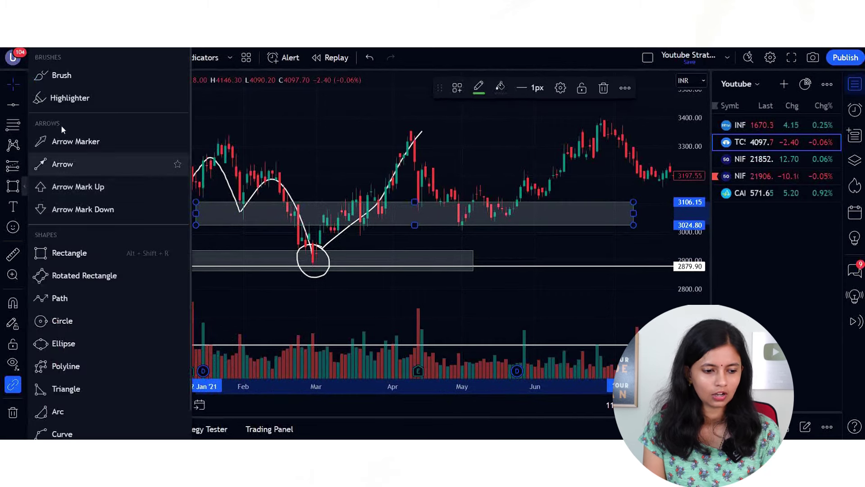
{"action": "left_click", "coordinate": [74, 97]}
{"action": "mouse_move", "coordinate": [455, 231]}
{"action": "left_mouse_down"}
{"action": "mouse_move", "coordinate": [561, 133]}
{"action": "mouse_move", "coordinate": [557, 150]}
{"action": "left_mouse_up"}
{"action": "left_click", "coordinate": [13, 84]}
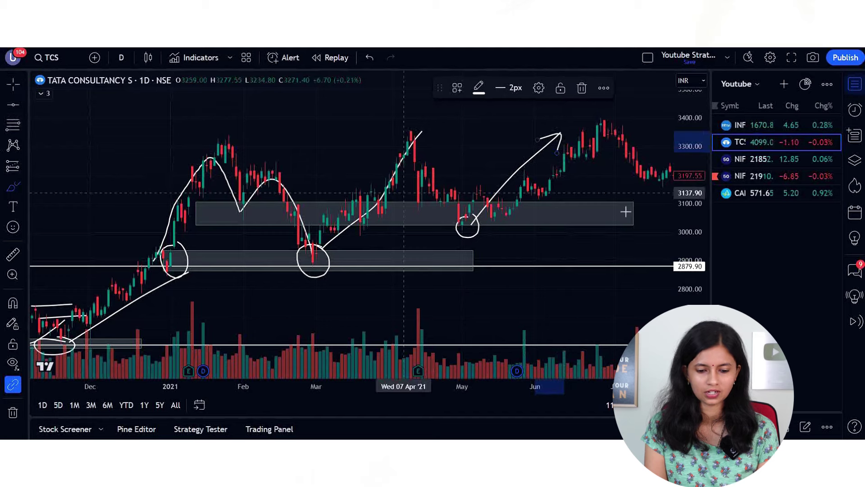
Draw a rectangle zone from 25 May 2021 to late September 2021 between about 3147.85 and 3207.40
{"action": "left_click_drag", "start_coordinate": [620, 245], "coordinate": [444, 276]}
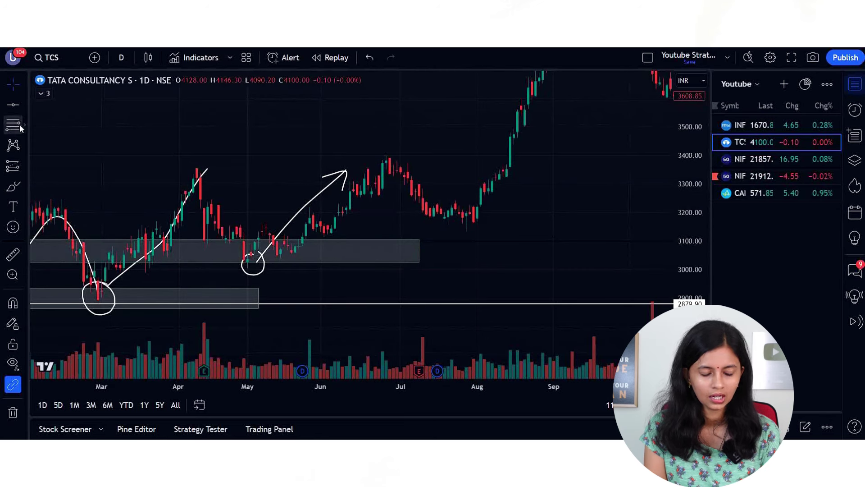
{"action": "left_click", "coordinate": [21, 187]}
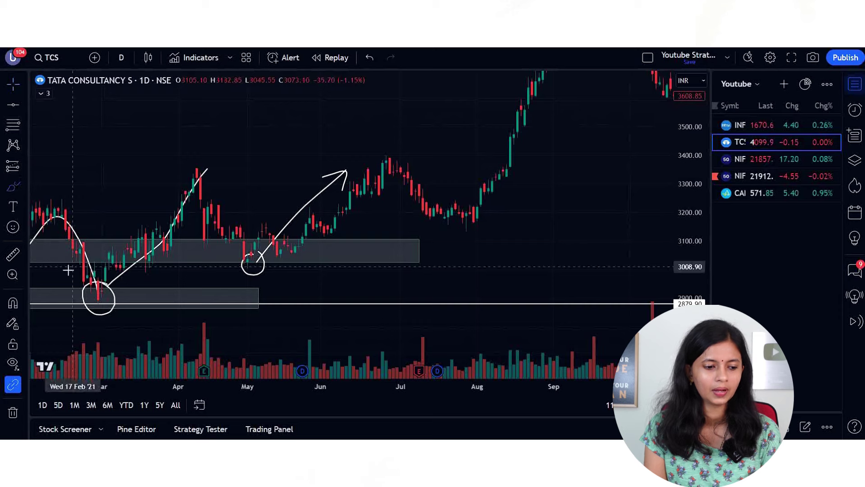
{"action": "left_click", "coordinate": [27, 191]}
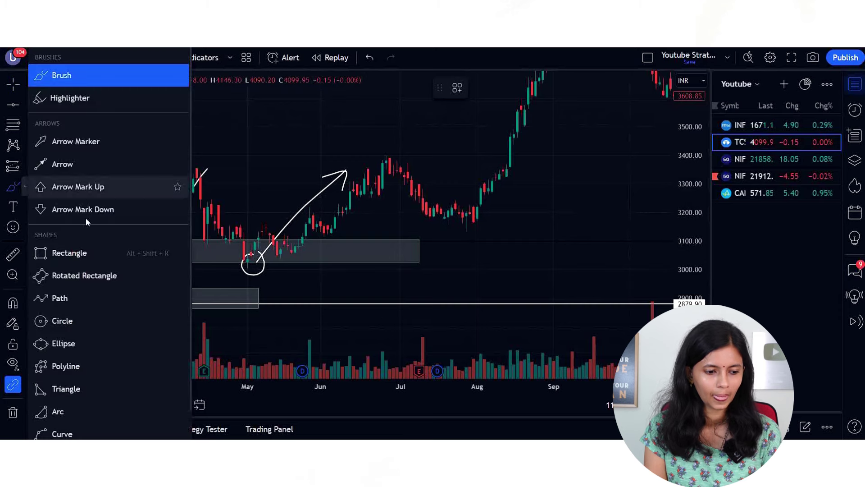
{"action": "left_click", "coordinate": [67, 252]}
{"action": "mouse_move", "coordinate": [302, 210]}
{"action": "left_mouse_down"}
{"action": "mouse_move", "coordinate": [555, 207]}
{"action": "mouse_move", "coordinate": [623, 227]}
{"action": "left_mouse_up"}
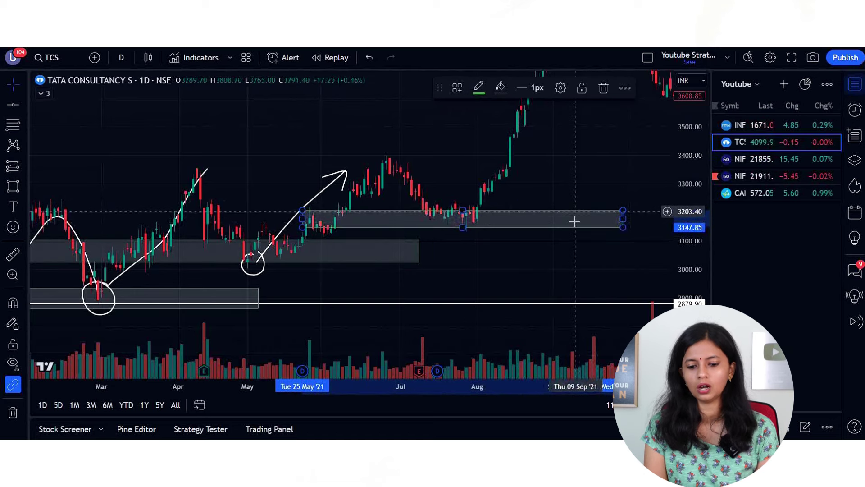
Extend the 25 May 2021 zone to early March 2022 with its lower edge at about 3141.90
{"action": "left_click_drag", "start_coordinate": [585, 271], "coordinate": [384, 268]}
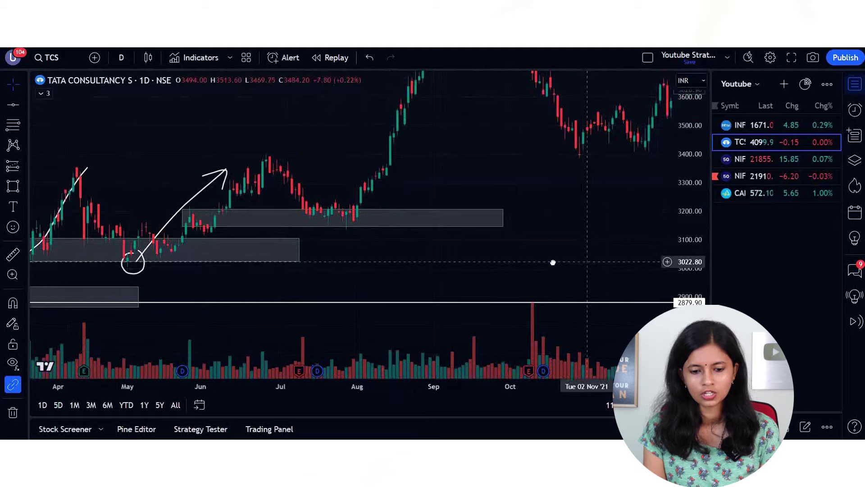
{"action": "left_click_drag", "start_coordinate": [552, 263], "coordinate": [346, 263]}
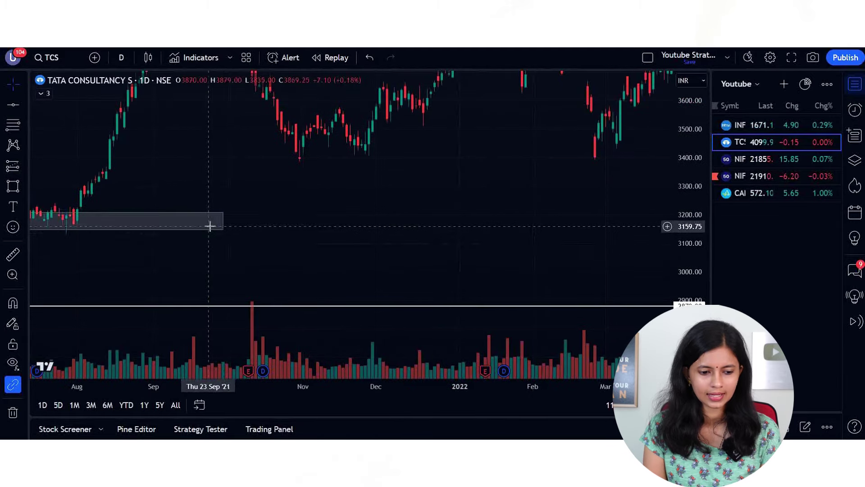
{"action": "left_click_drag", "start_coordinate": [222, 229], "coordinate": [623, 231]}
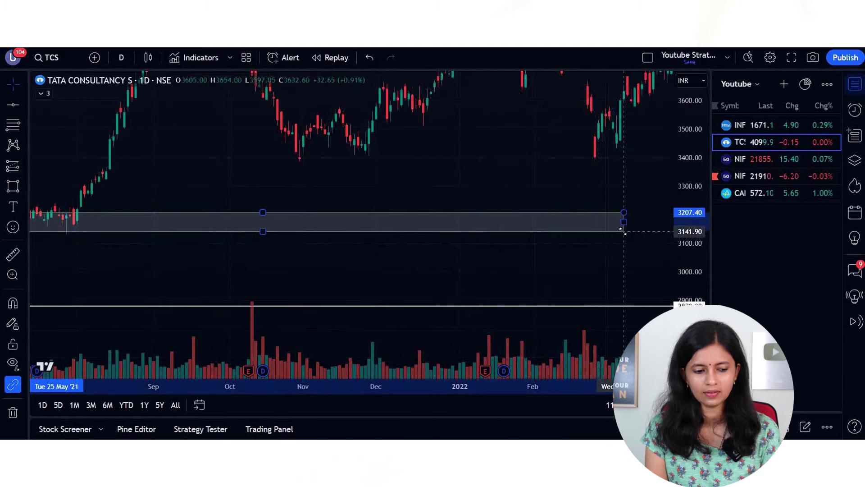
{"action": "left_click", "coordinate": [671, 177]}
Stretch the same zone further to about early July 2022 and circle its late-May 2022 retest with the Brush
{"action": "scroll", "coordinate": [593, 228], "scroll_direction": "down", "scroll_amount": 5}
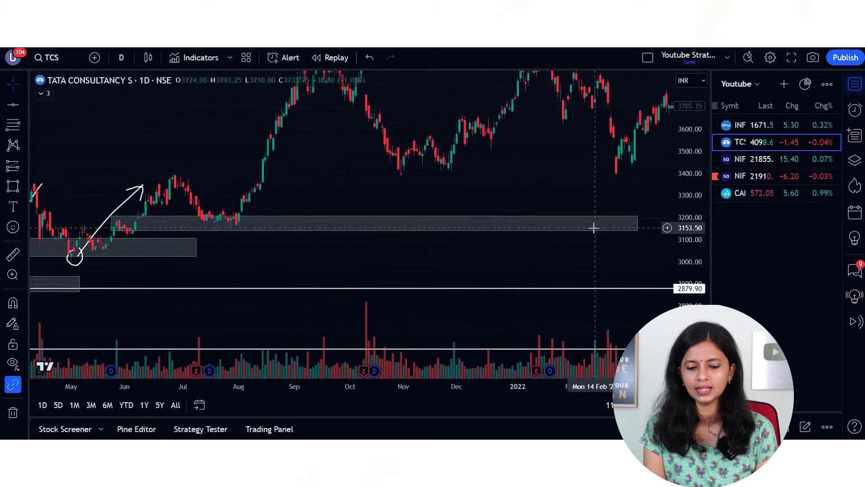
{"action": "left_click_drag", "start_coordinate": [554, 282], "coordinate": [473, 270]}
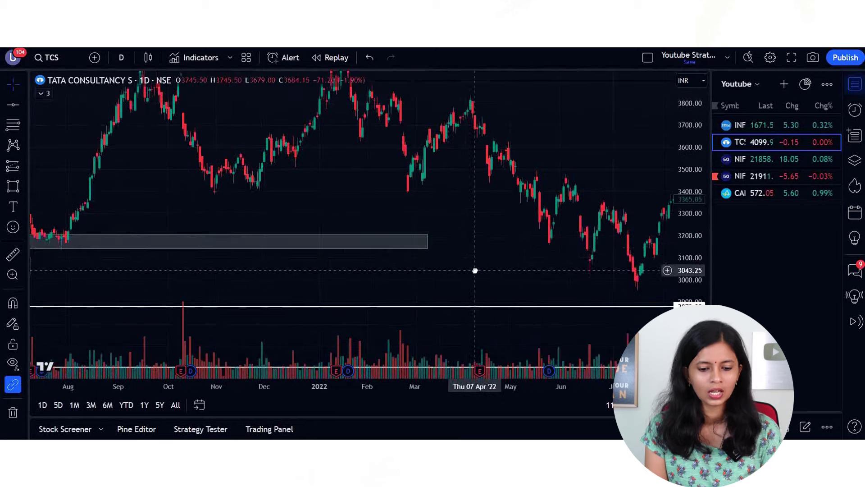
{"action": "mouse_move", "coordinate": [424, 247]}
{"action": "left_mouse_down"}
{"action": "mouse_move", "coordinate": [520, 261]}
{"action": "mouse_move", "coordinate": [627, 250]}
{"action": "left_mouse_up"}
{"action": "key", "text": "alt+b"}
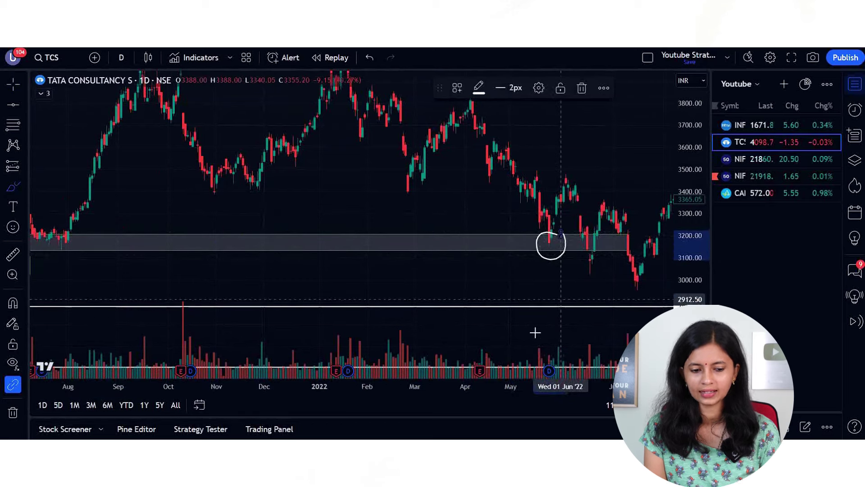
{"action": "left_click", "coordinate": [12, 89]}
Draw a rectangle zone from early September 2021 to about August 2022 around the 3400 level, covering the November 2021 and March 2022 lows
{"action": "scroll", "coordinate": [425, 232], "scroll_direction": "down", "scroll_amount": 3}
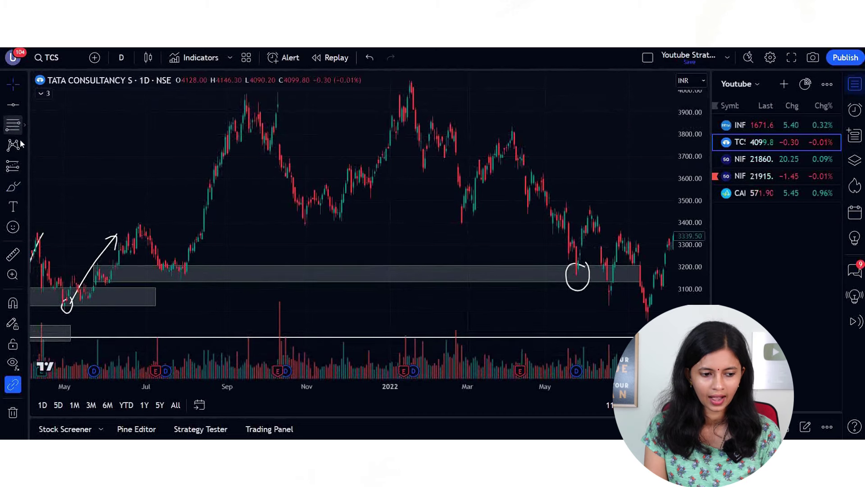
{"action": "left_click", "coordinate": [25, 185]}
{"action": "left_click", "coordinate": [101, 254]}
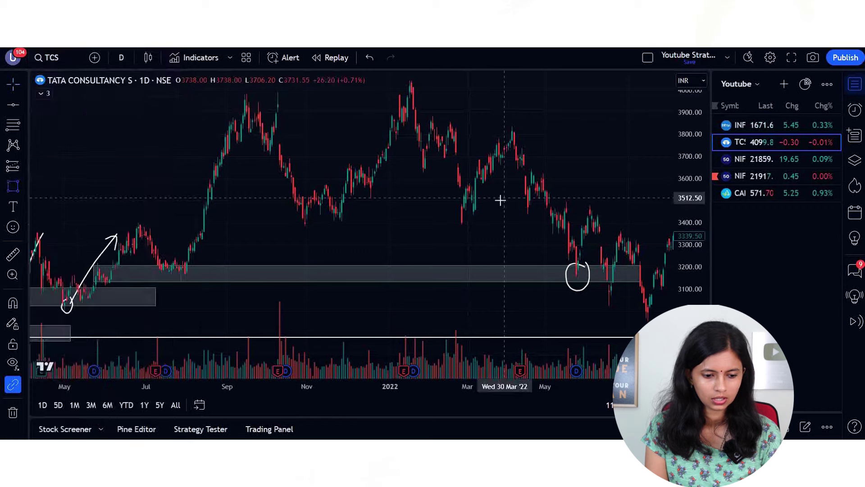
{"action": "mouse_move", "coordinate": [229, 210]}
{"action": "left_mouse_down"}
{"action": "mouse_move", "coordinate": [332, 219]}
{"action": "mouse_move", "coordinate": [662, 207]}
{"action": "mouse_move", "coordinate": [671, 228]}
{"action": "left_mouse_up"}
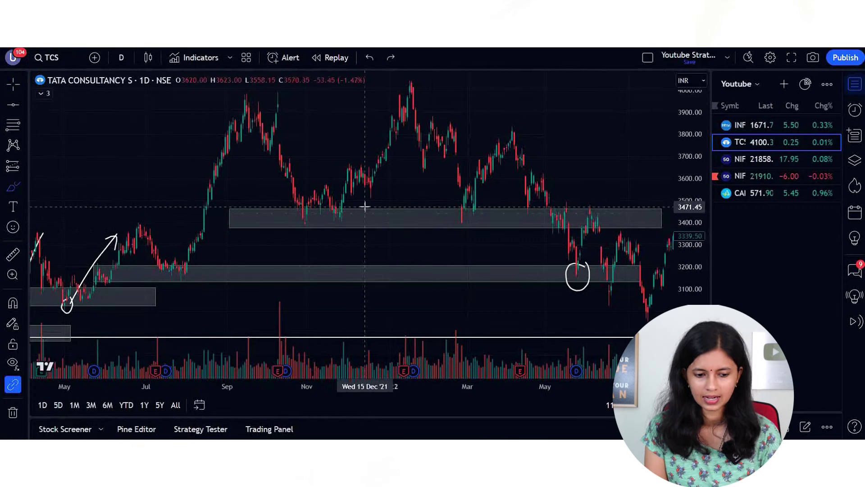
With the Brush, circle the November 2021 and March 2022 touches of the upper zone and add falling and nearly level strokes at its May 2022 breakdown
{"action": "left_click_drag", "start_coordinate": [337, 202], "coordinate": [343, 207]}
{"action": "mouse_move", "coordinate": [481, 217]}
{"action": "left_mouse_down"}
{"action": "mouse_move", "coordinate": [464, 226]}
{"action": "mouse_move", "coordinate": [478, 217]}
{"action": "left_mouse_up"}
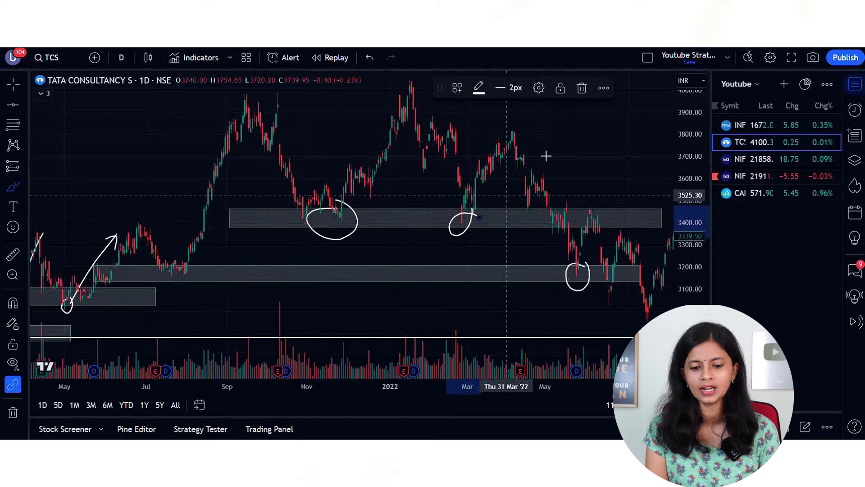
{"action": "left_click_drag", "start_coordinate": [522, 164], "coordinate": [575, 253]}
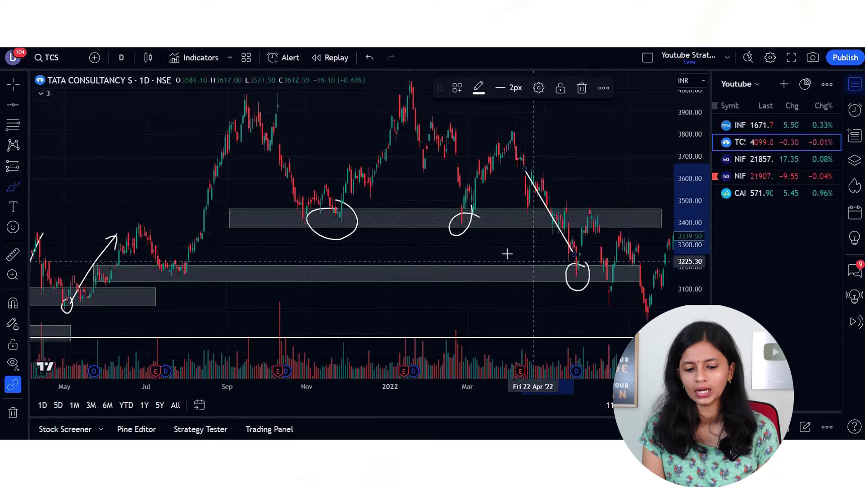
{"action": "left_click_drag", "start_coordinate": [529, 238], "coordinate": [590, 233]}
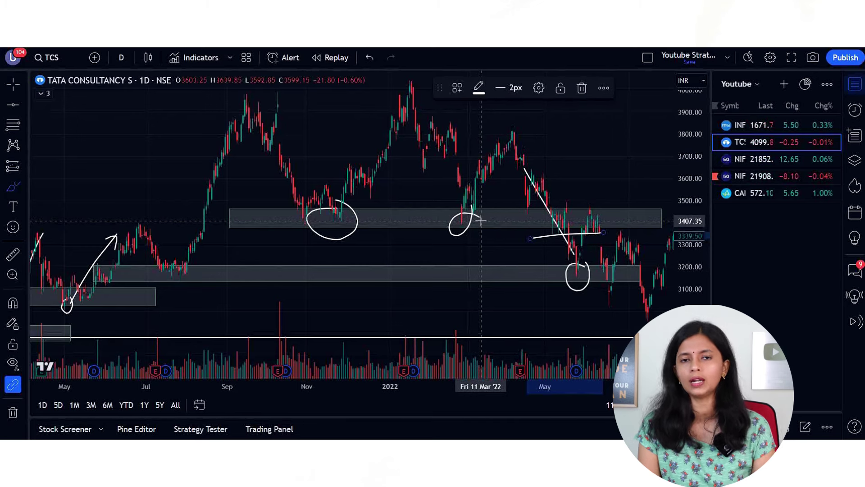
{"action": "left_click", "coordinate": [14, 90]}
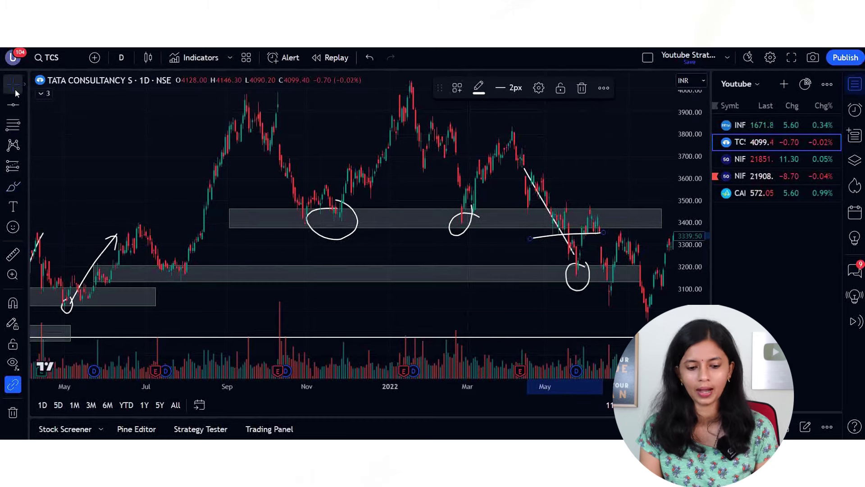
Draw a rectangle zone around the 3200 level on the TCS chart, extending to about early December 2023
{"action": "scroll", "coordinate": [421, 270], "scroll_direction": "right", "scroll_amount": 10}
{"action": "scroll", "coordinate": [609, 253], "scroll_direction": "right", "scroll_amount": 8}
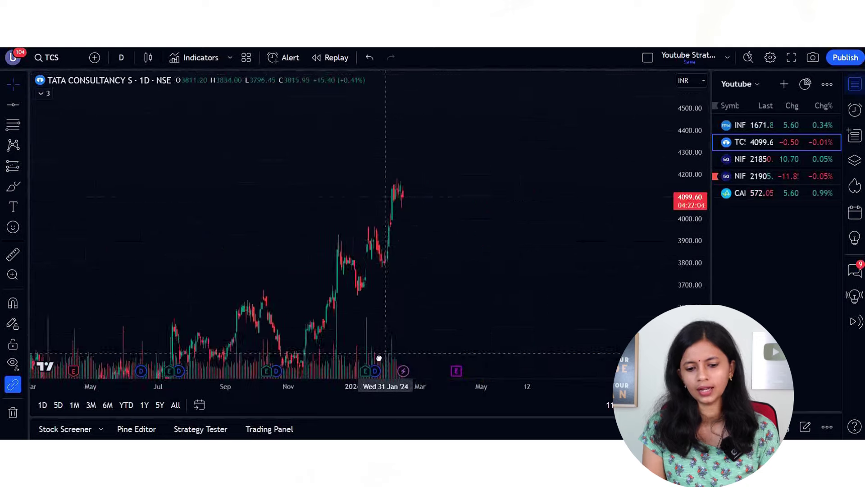
{"action": "scroll", "coordinate": [412, 295], "scroll_direction": "left", "scroll_amount": 10}
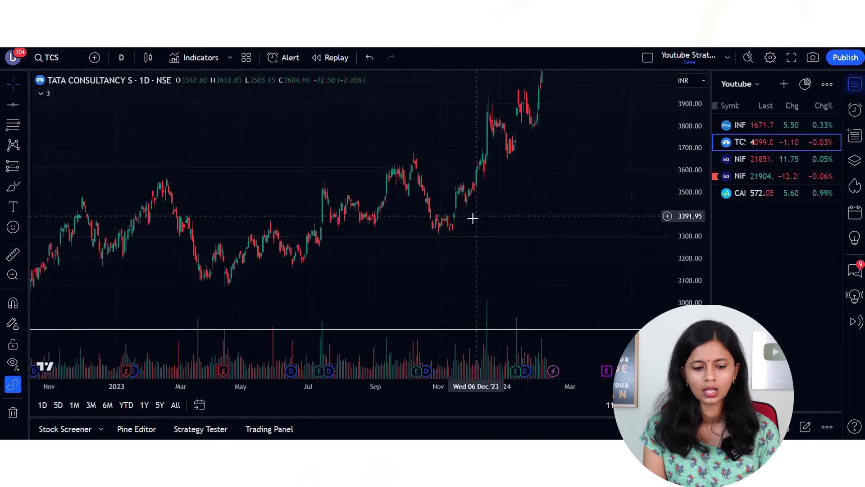
{"action": "scroll", "coordinate": [540, 234], "scroll_direction": "left", "scroll_amount": 3}
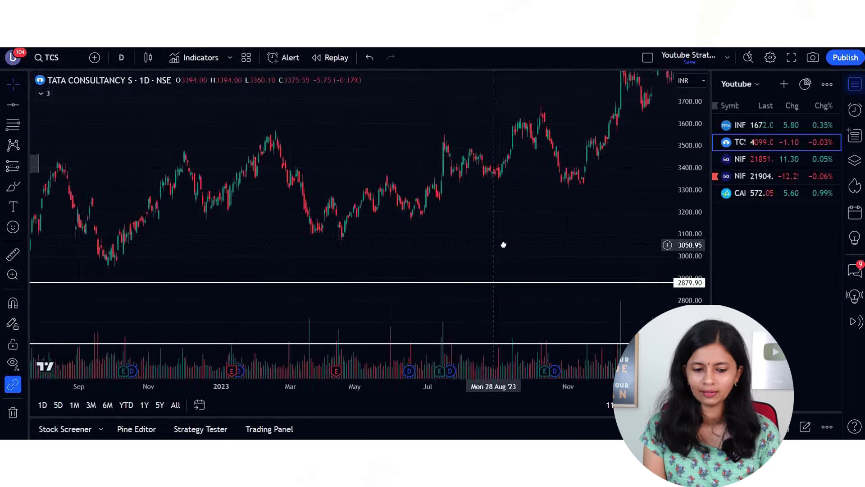
{"action": "scroll", "coordinate": [353, 270], "scroll_direction": "right", "scroll_amount": 5}
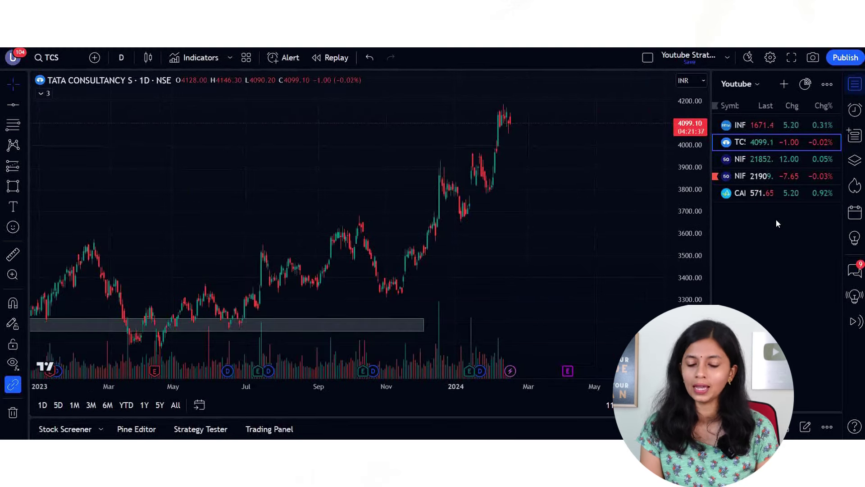
Open the Canara Bank daily chart from the watchlist and go back to its 2021 and 2022 price history
{"action": "left_click", "coordinate": [743, 192]}
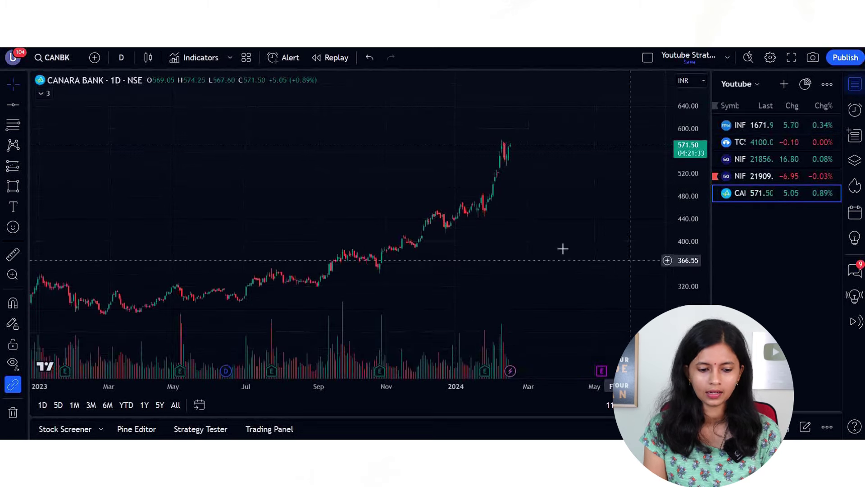
{"action": "scroll", "coordinate": [461, 270], "scroll_direction": "down", "scroll_amount": 2}
{"action": "left_click_drag", "start_coordinate": [392, 150], "coordinate": [540, 153]}
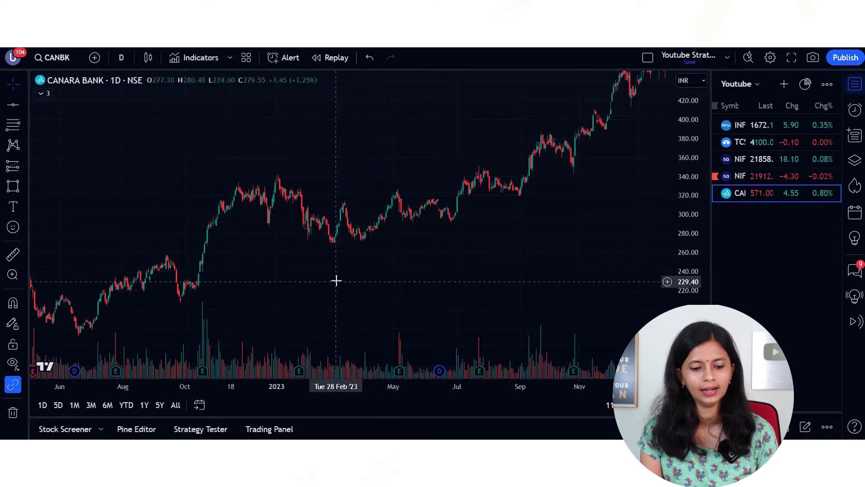
{"action": "left_click_drag", "start_coordinate": [336, 281], "coordinate": [419, 269]}
{"action": "left_click_drag", "start_coordinate": [344, 288], "coordinate": [489, 258]}
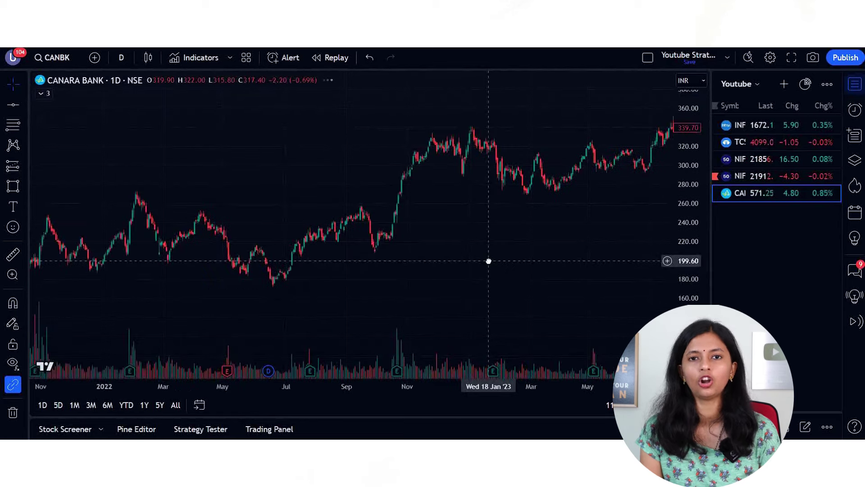
{"action": "scroll", "coordinate": [446, 304], "scroll_direction": "up", "scroll_amount": 2}
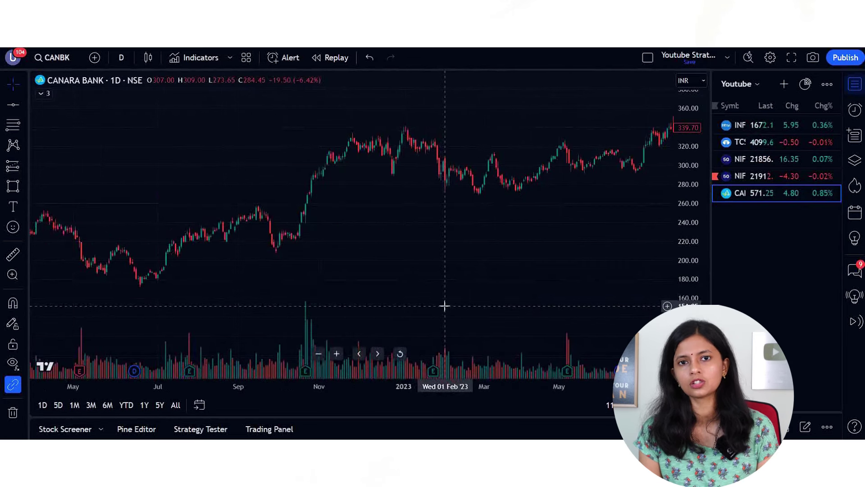
{"action": "scroll", "coordinate": [414, 288], "scroll_direction": "left", "scroll_amount": 8}
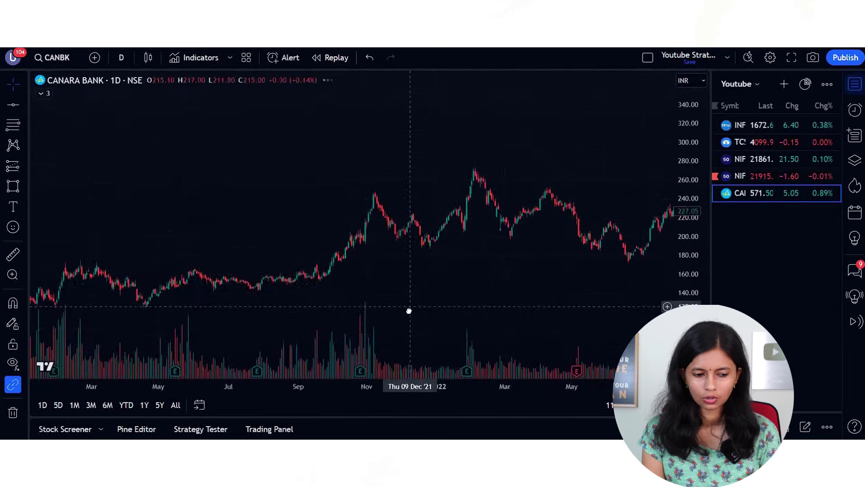
Draw a rectangle zone from 29 November 2021 to about early October 2022, between 190.95 and 179.50
{"action": "left_click", "coordinate": [18, 186]}
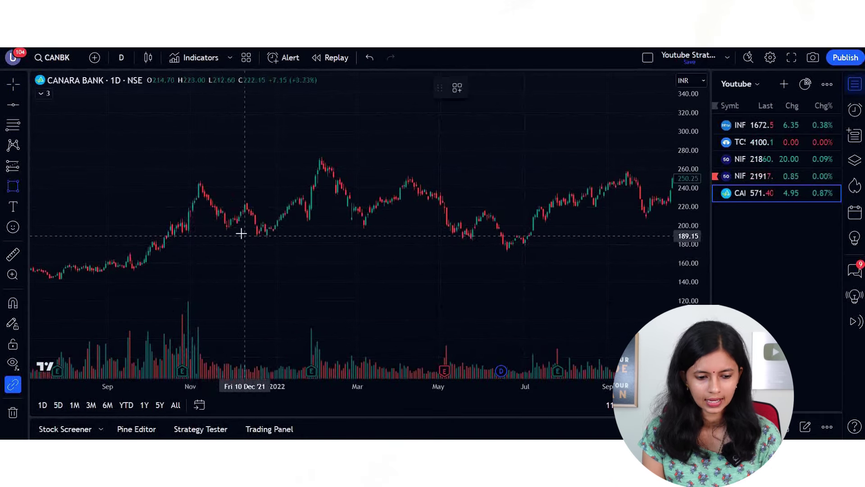
{"action": "left_click_drag", "start_coordinate": [322, 226], "coordinate": [666, 243]}
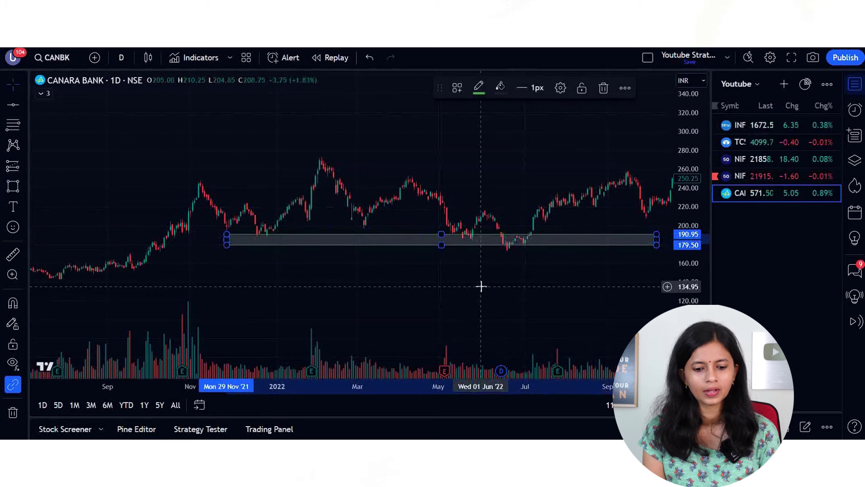
{"action": "left_click_drag", "start_coordinate": [140, 266], "coordinate": [149, 266]}
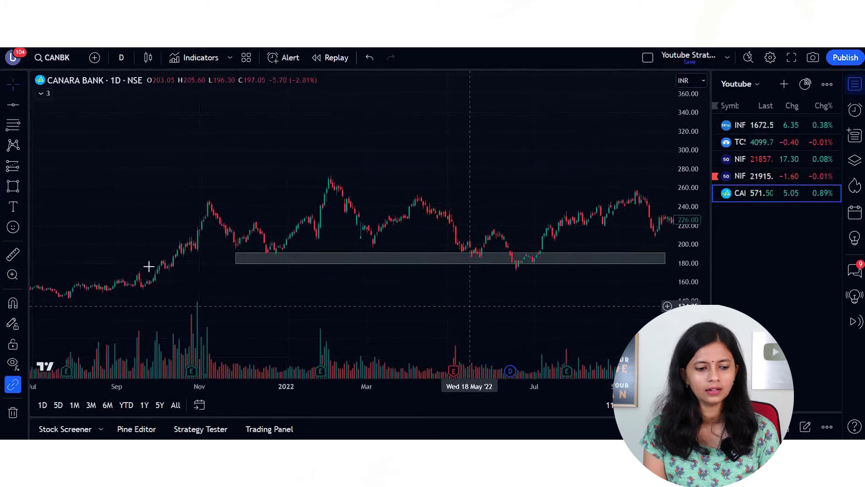
With the Brush, trace the price swings off the zone from late December 2021 to about early August 2022
{"action": "left_click", "coordinate": [23, 186]}
{"action": "left_click", "coordinate": [56, 77]}
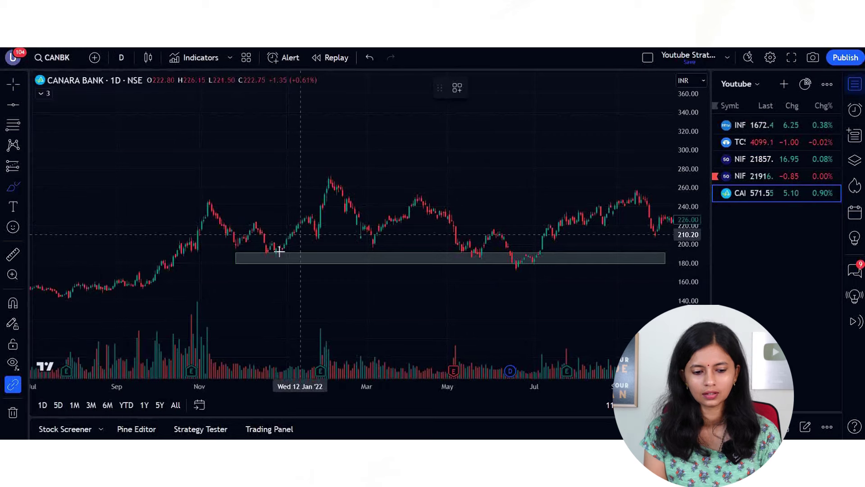
{"action": "mouse_move", "coordinate": [272, 256]}
{"action": "left_mouse_down"}
{"action": "mouse_move", "coordinate": [312, 204]}
{"action": "mouse_move", "coordinate": [384, 241]}
{"action": "mouse_move", "coordinate": [443, 217]}
{"action": "mouse_move", "coordinate": [474, 255]}
{"action": "left_mouse_up"}
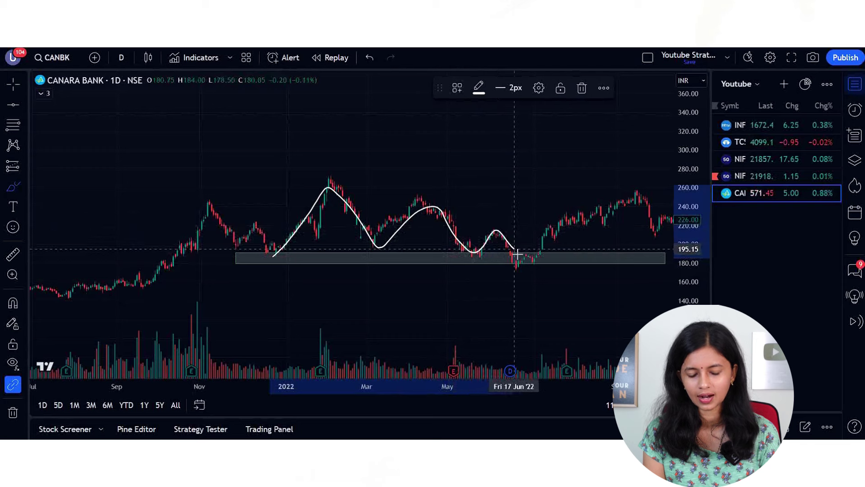
{"action": "left_click_drag", "start_coordinate": [546, 234], "coordinate": [584, 203]}
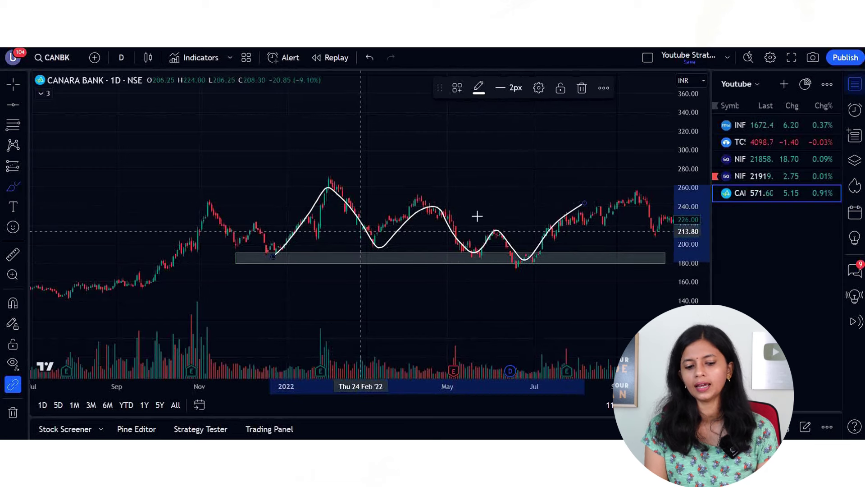
Draw a rectangle zone from 2 August 2022 to about February 2024, between about 220 and 208, under the September 2022 low
{"action": "left_click_drag", "start_coordinate": [500, 301], "coordinate": [338, 301]}
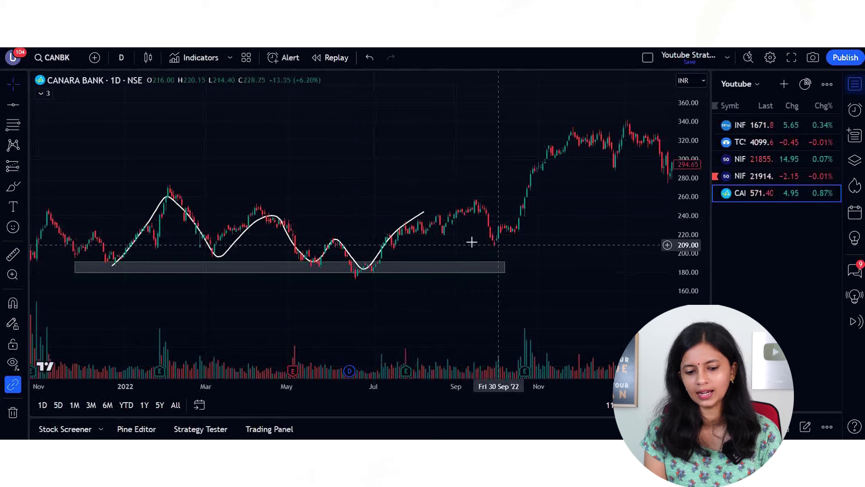
{"action": "left_click_drag", "start_coordinate": [382, 285], "coordinate": [371, 286]}
{"action": "left_click_drag", "start_coordinate": [550, 253], "coordinate": [436, 253]}
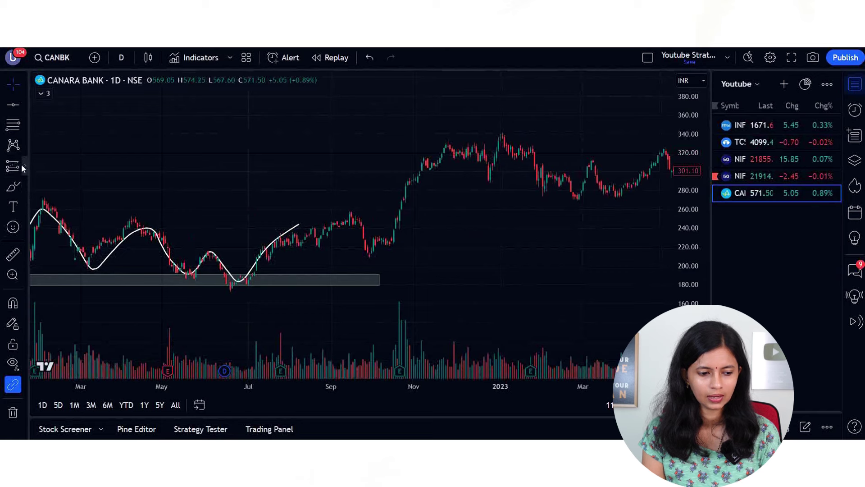
{"action": "left_click", "coordinate": [25, 184]}
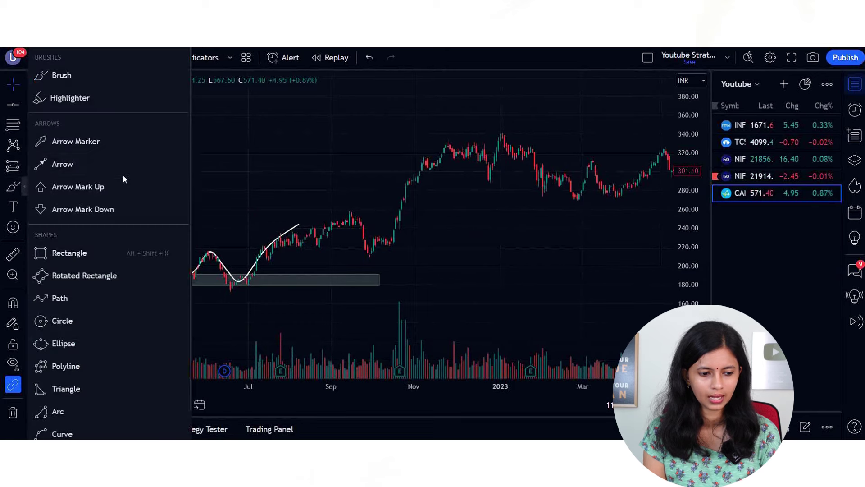
{"action": "left_click", "coordinate": [81, 258]}
{"action": "left_click", "coordinate": [293, 252]}
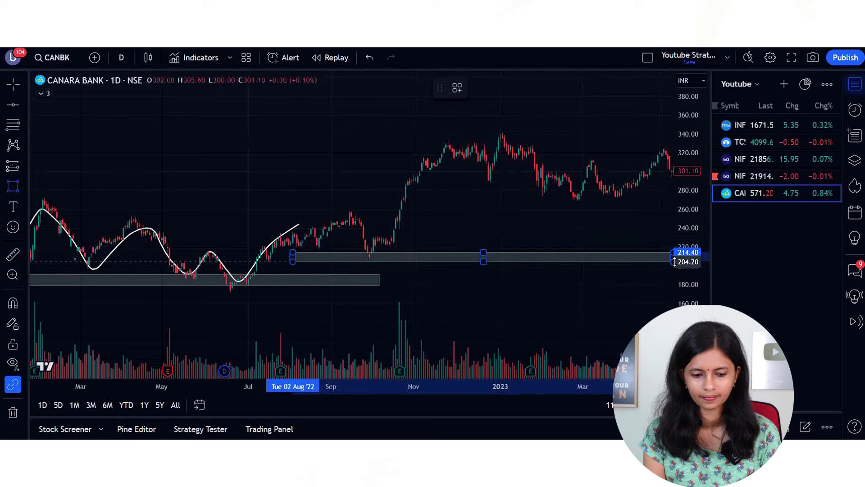
{"action": "scroll", "coordinate": [675, 261], "scroll_direction": "down", "scroll_amount": 5}
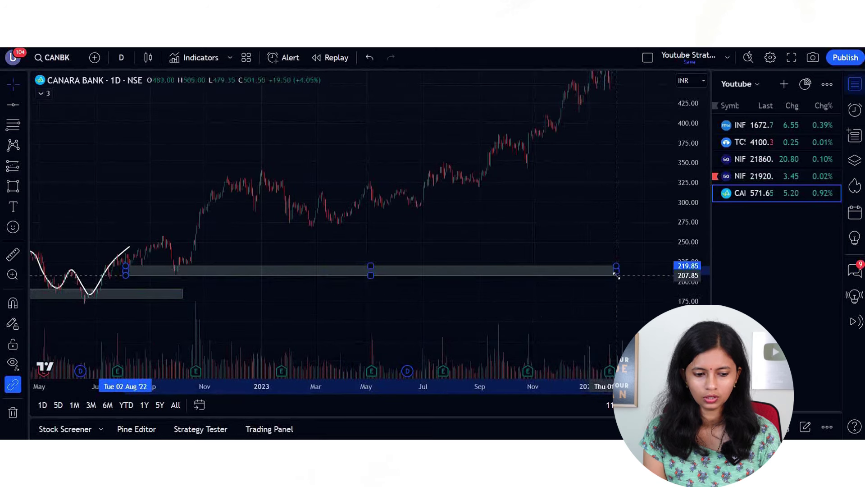
{"action": "left_click", "coordinate": [629, 272]}
{"action": "left_click_drag", "start_coordinate": [575, 317], "coordinate": [549, 316]}
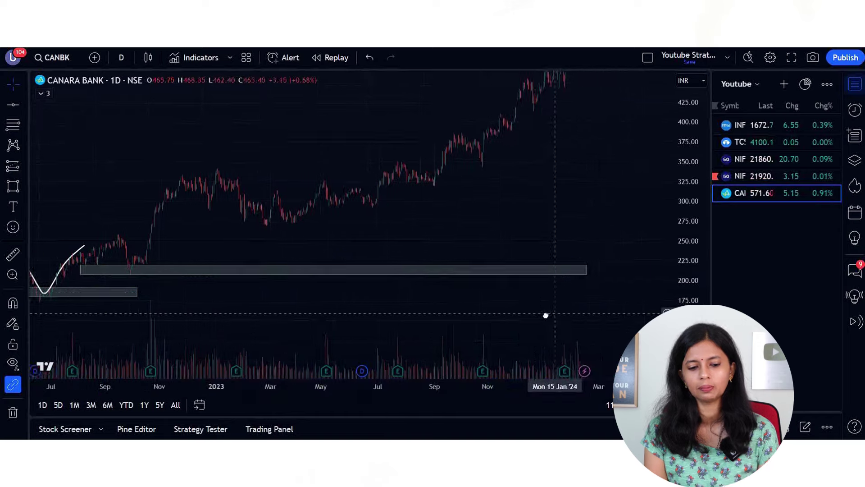
Draw a thin rectangle zone at about 275 under the February and March 2023 lows, from 27 December 2022 to about October 2023
{"action": "scroll", "coordinate": [454, 269], "scroll_direction": "down", "scroll_amount": 2}
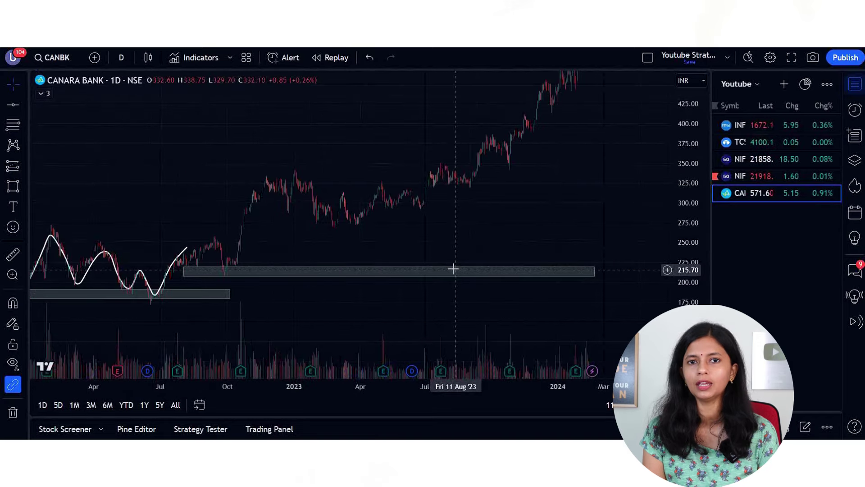
{"action": "scroll", "coordinate": [339, 147], "scroll_direction": "up", "scroll_amount": 2}
{"action": "left_click_drag", "start_coordinate": [402, 146], "coordinate": [419, 146]}
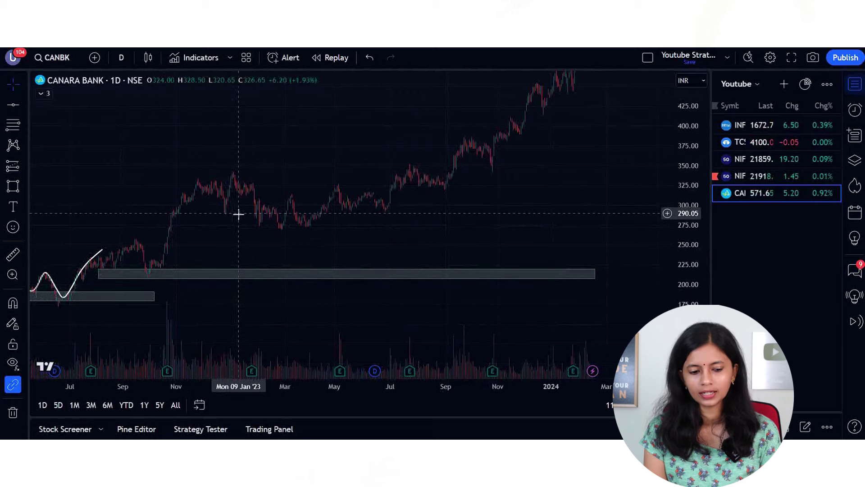
{"action": "scroll", "coordinate": [299, 139], "scroll_direction": "up", "scroll_amount": 1}
{"action": "left_click_drag", "start_coordinate": [299, 139], "coordinate": [440, 195]}
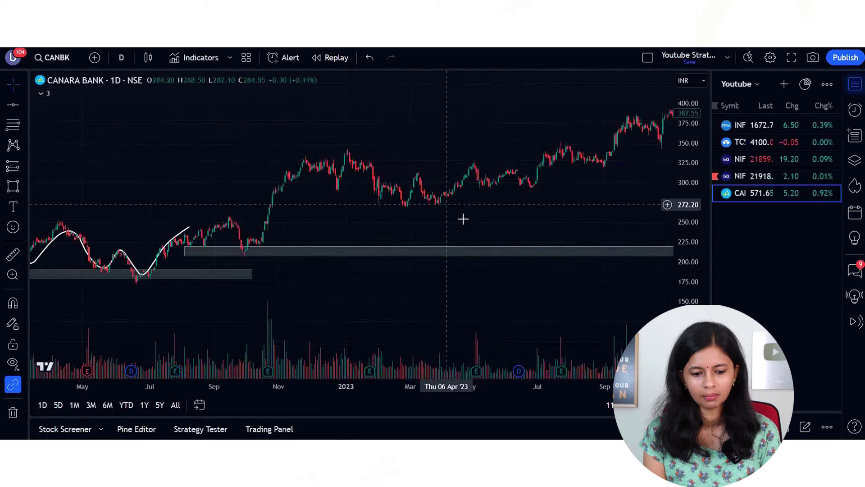
{"action": "left_click", "coordinate": [12, 186]}
{"action": "left_click", "coordinate": [340, 202]}
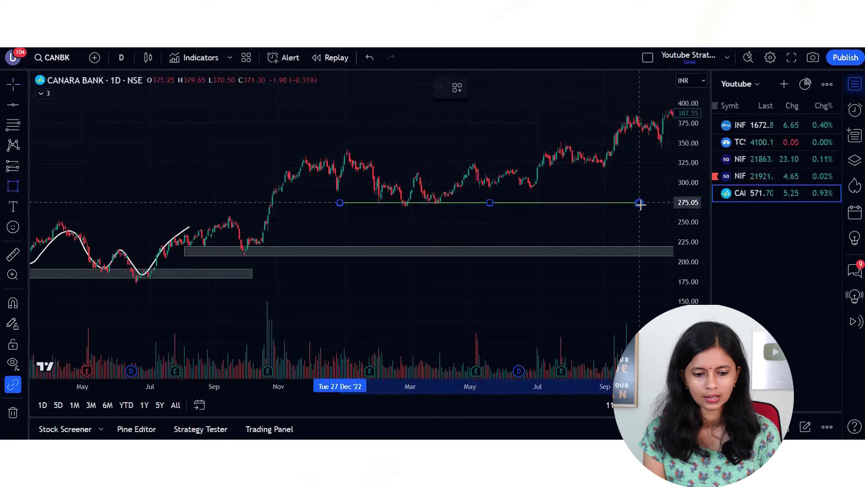
{"action": "left_click", "coordinate": [645, 206]}
Extend the zone under the early 2023 lows to about mid-April 2024 with its lower edge at about 260.75
{"action": "scroll", "coordinate": [610, 267], "scroll_direction": "right", "scroll_amount": 5}
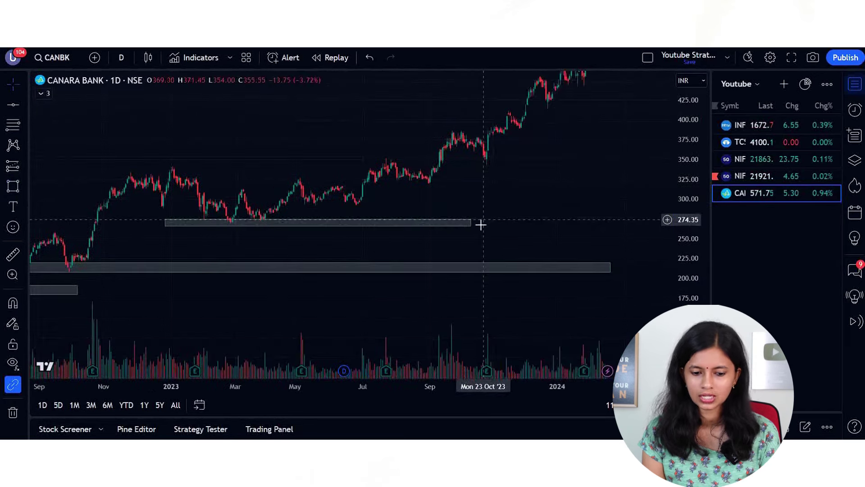
{"action": "left_click_drag", "start_coordinate": [468, 225], "coordinate": [671, 230]}
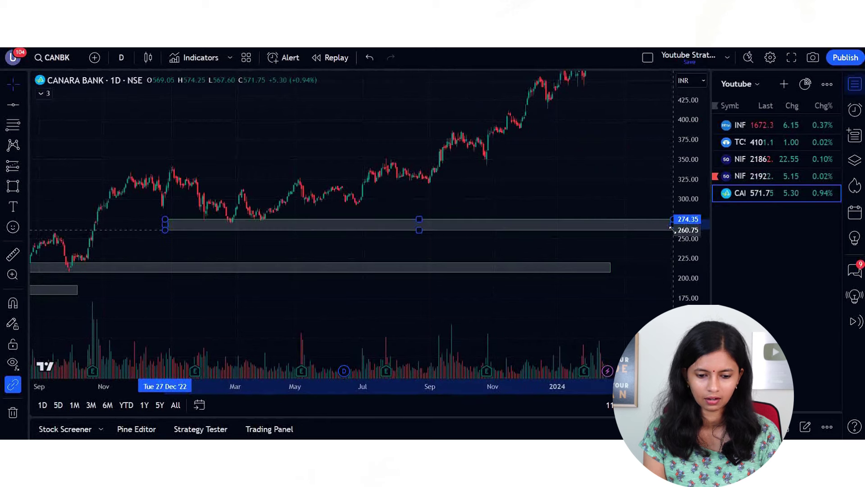
{"action": "left_click_drag", "start_coordinate": [630, 259], "coordinate": [571, 323]}
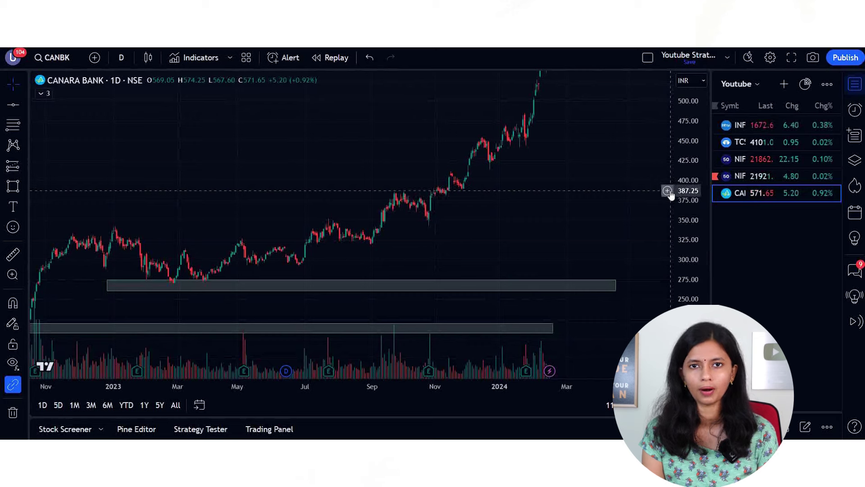
Draw a rectangle zone from early January to about mid-May 2024, between about 453 and 428, under the January 2024 lows
{"action": "scroll", "coordinate": [437, 228], "scroll_direction": "down", "scroll_amount": 1}
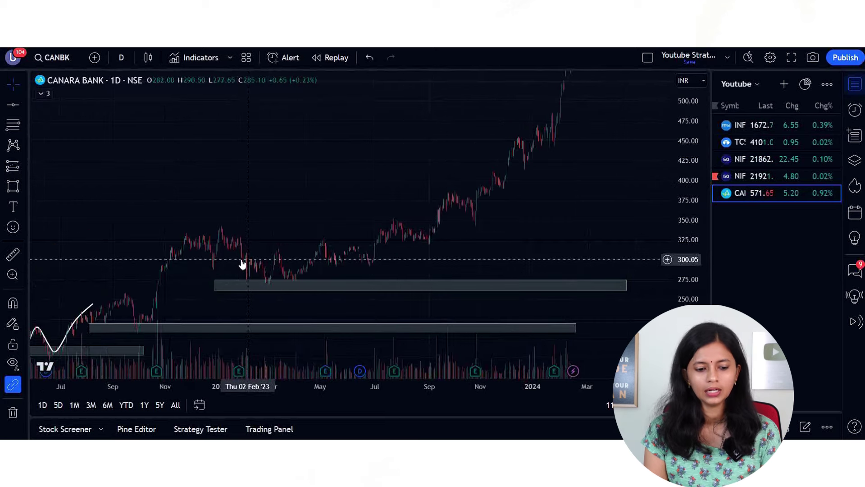
{"action": "left_click", "coordinate": [332, 280]}
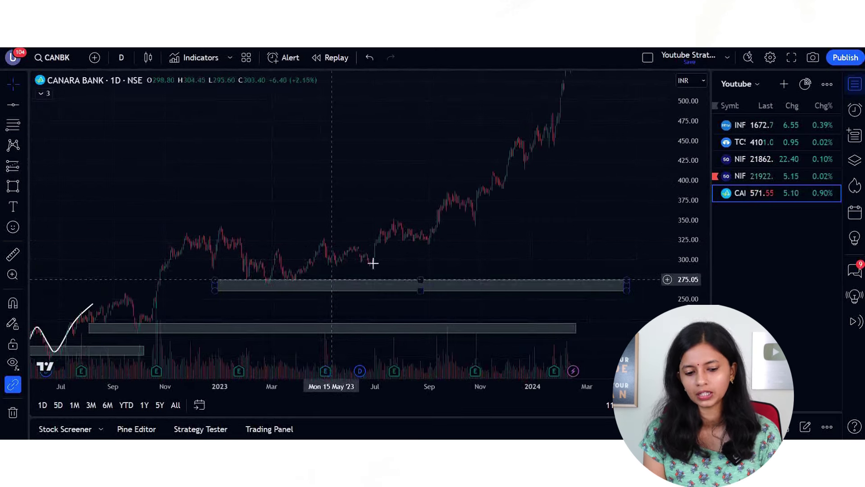
{"action": "left_click", "coordinate": [610, 188]}
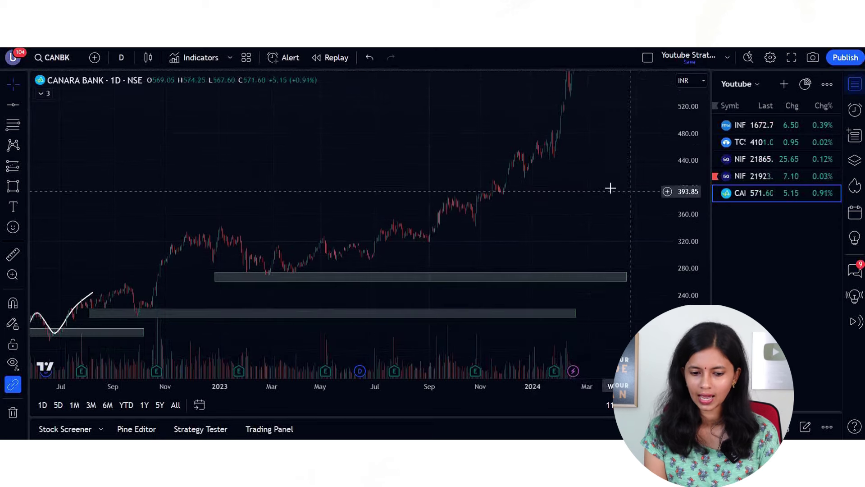
{"action": "left_click_drag", "start_coordinate": [610, 188], "coordinate": [504, 189]}
{"action": "scroll", "coordinate": [520, 206], "scroll_direction": "up", "scroll_amount": 1}
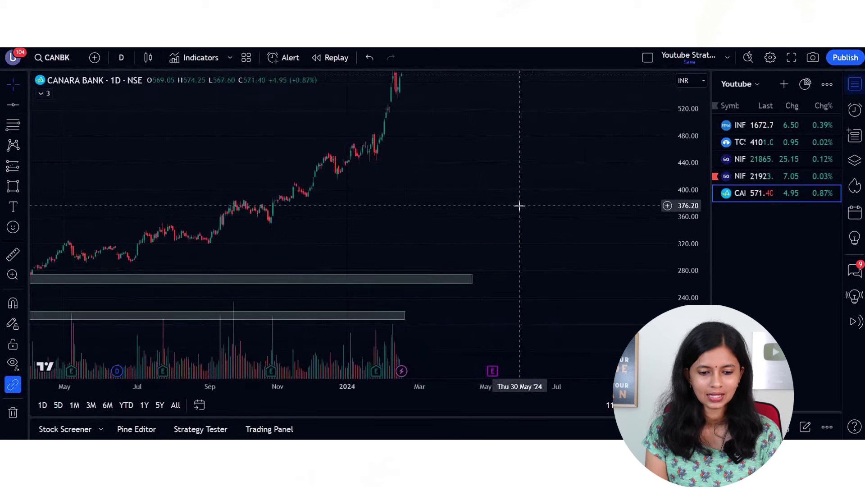
{"action": "scroll", "coordinate": [520, 206], "scroll_direction": "up", "scroll_amount": 2}
{"action": "left_click_drag", "start_coordinate": [288, 197], "coordinate": [344, 226]}
{"action": "key", "text": "alt+shift+r"}
{"action": "left_click_drag", "start_coordinate": [470, 184], "coordinate": [648, 190]}
{"action": "left_click_drag", "start_coordinate": [647, 239], "coordinate": [507, 284]}
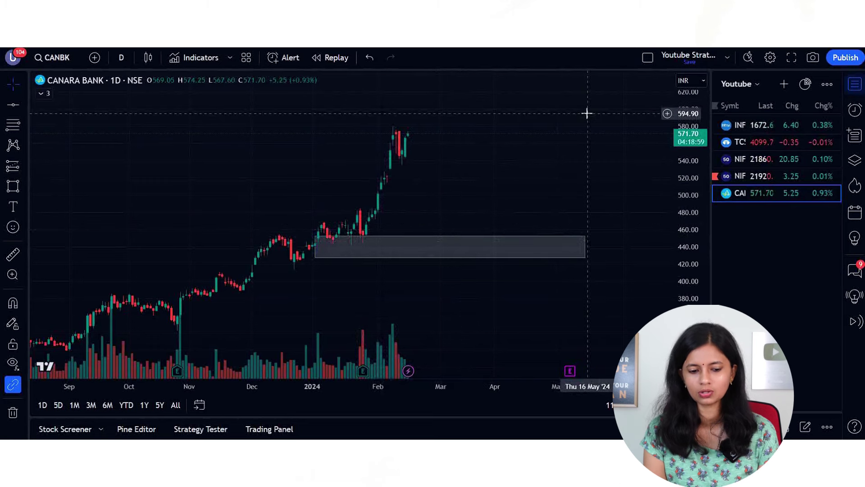
{"action": "scroll", "coordinate": [577, 174], "scroll_direction": "down", "scroll_amount": 2}
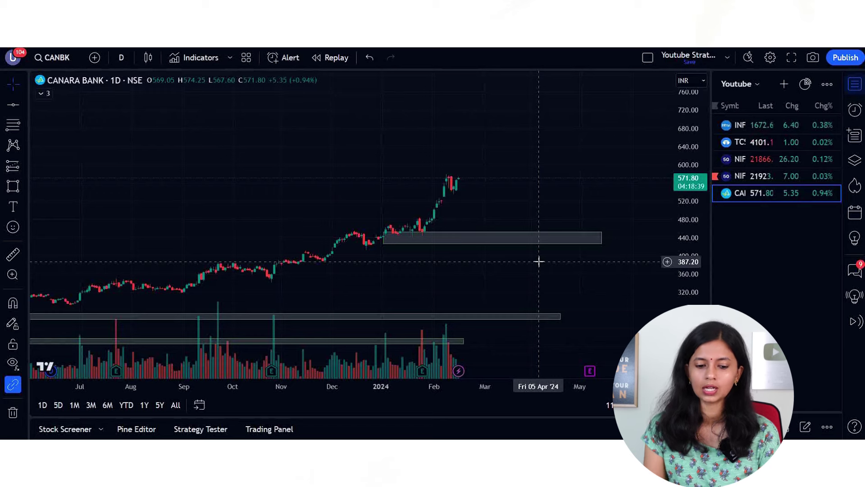
{"action": "scroll", "coordinate": [539, 262], "scroll_direction": "up", "scroll_amount": 3}
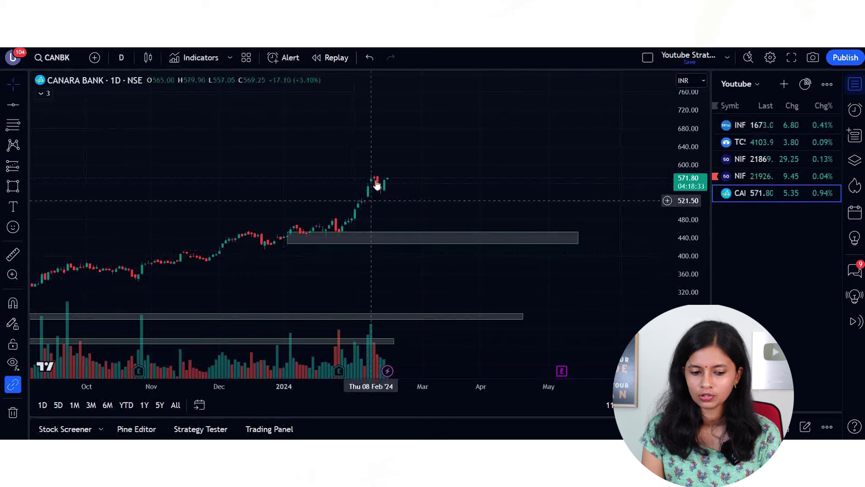
{"action": "left_click", "coordinate": [121, 57]}
{"action": "left_click", "coordinate": [519, 200]}
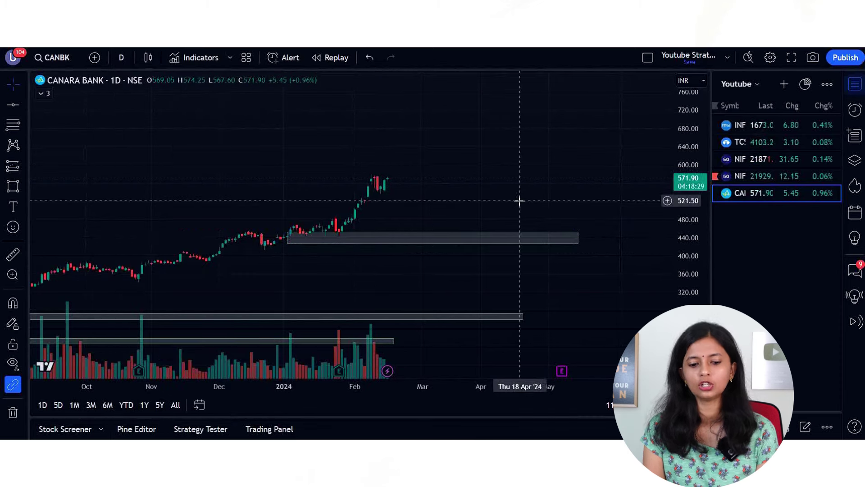